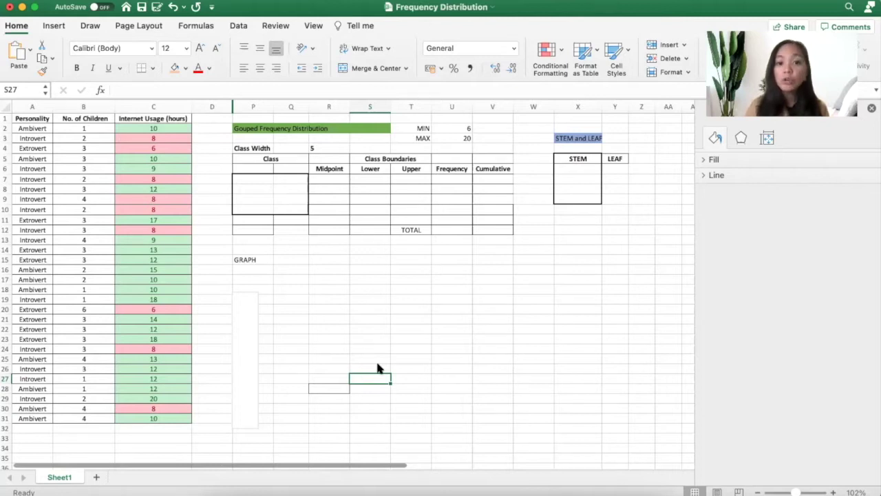
- Clear the class width value in R4 and the MIN and MAX results in U2:U3
left_click(321, 152)
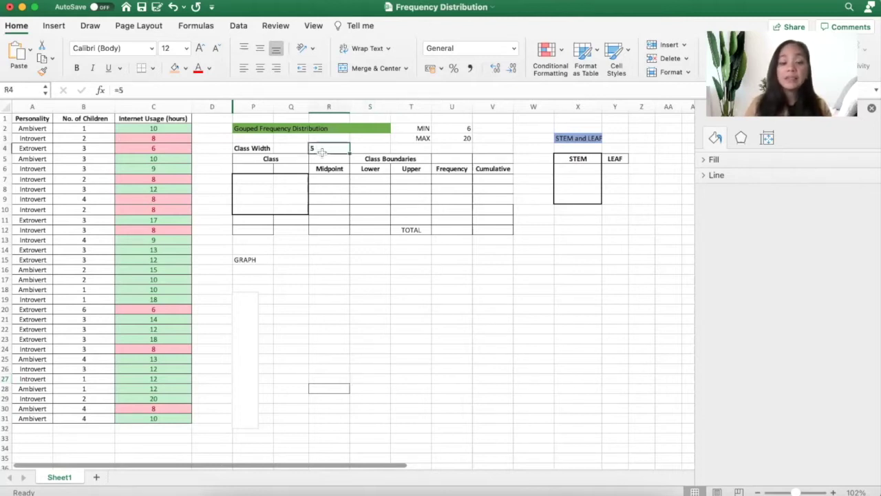
key("Delete")
left_click_drag(460, 129, 462, 138)
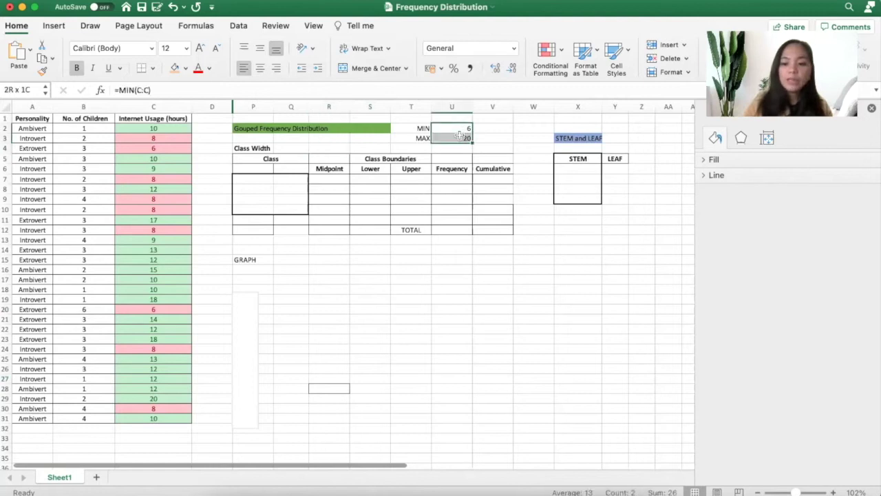
key("Delete")
left_click(428, 319)
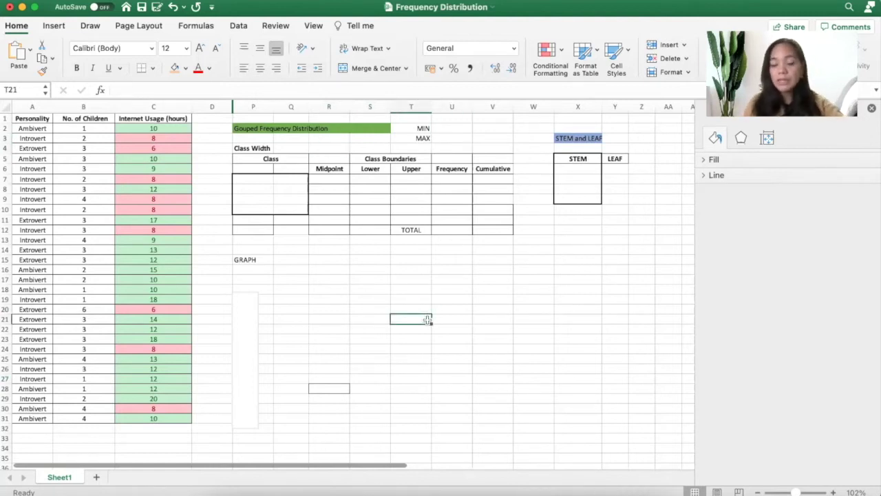
left_click(405, 299)
left_click(378, 280)
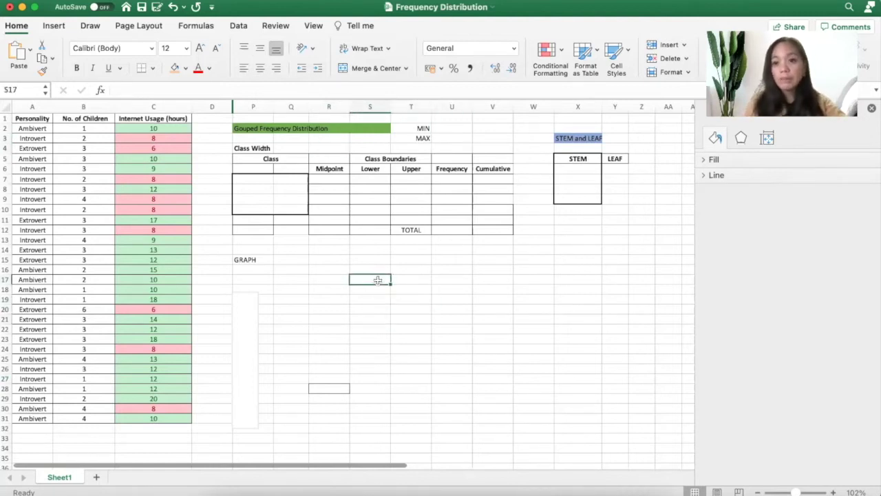
- List 5, 10 and 20 as example class widths in R16:R18, and clear the three cells again
left_click(343, 267)
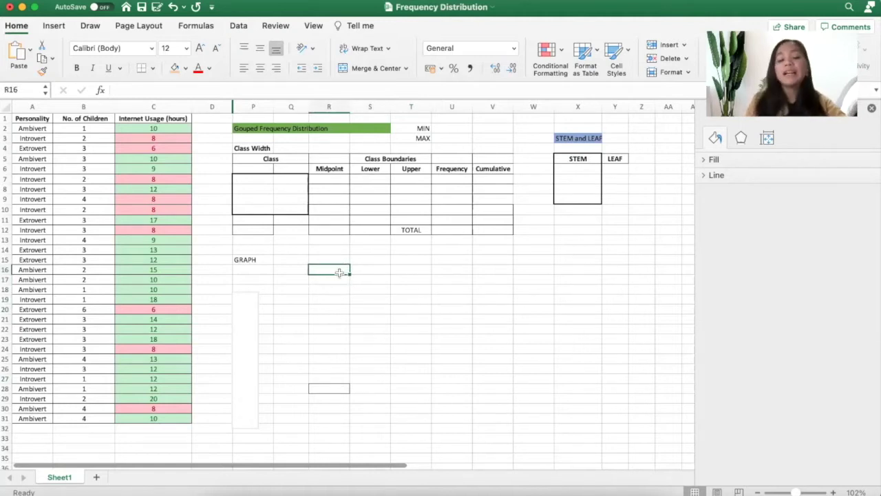
type("5")
key("Return")
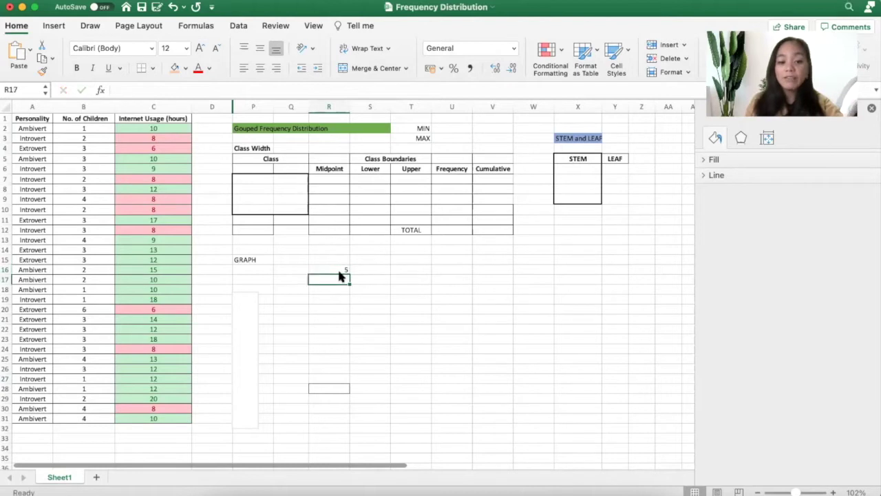
type("10")
key("Return")
type("1")
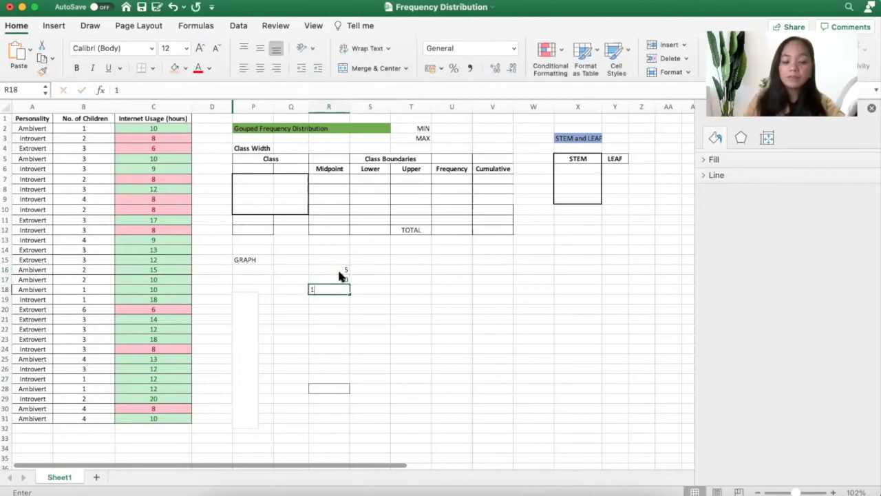
key("BackSpace")
type("20")
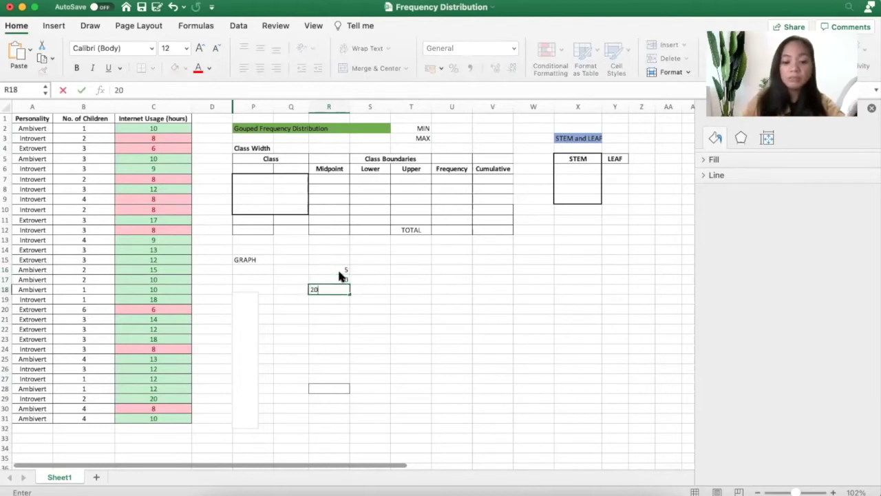
key("Return")
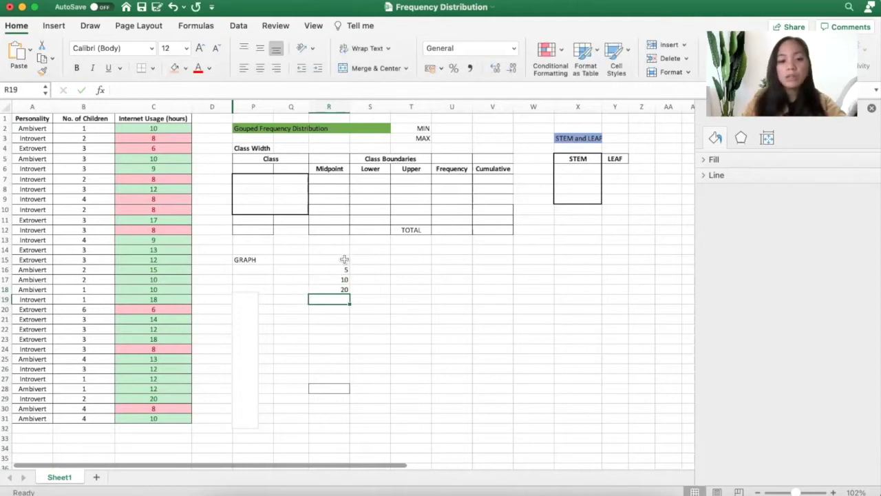
left_click_drag(345, 260, 341, 292)
key("Delete")
left_click(411, 338)
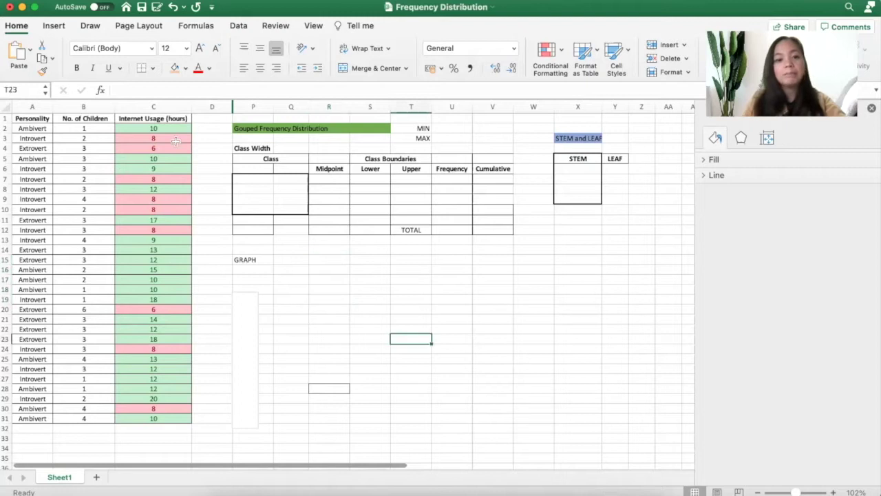
- Highlight the Internet Usage data in C2:C31 to review the values being grouped
left_click(155, 107)
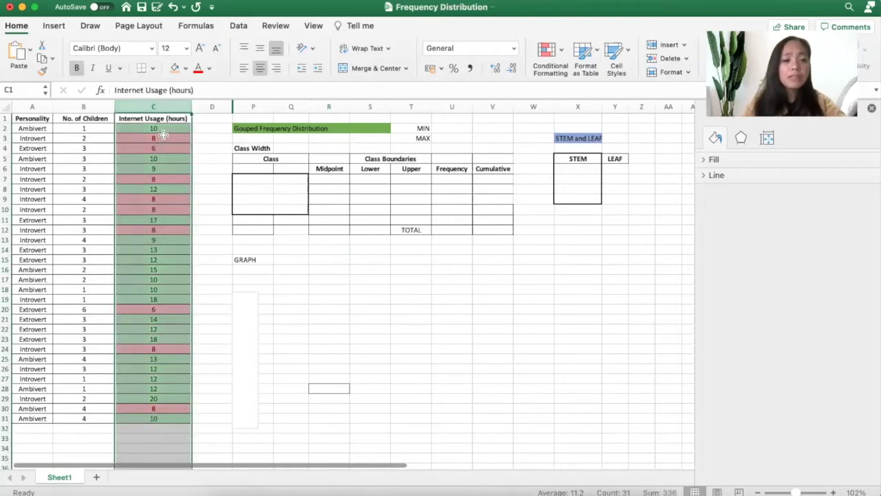
left_click(158, 148)
left_click_drag(165, 128, 163, 418)
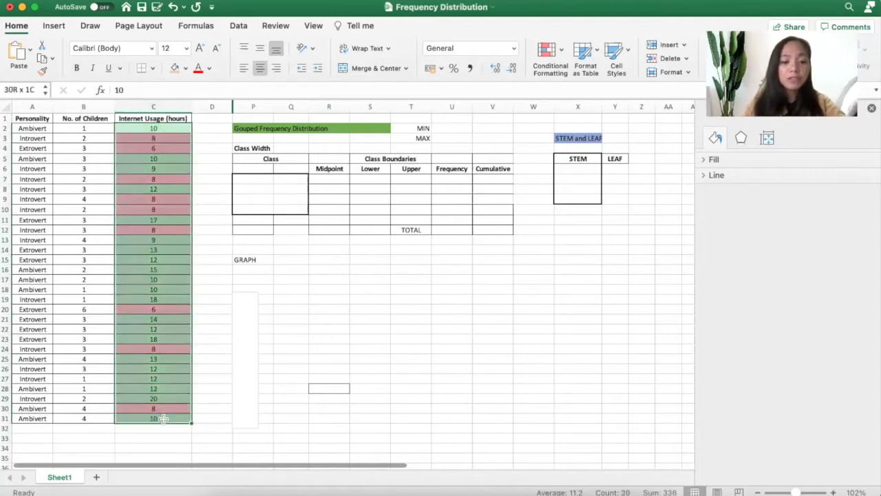
left_click(371, 348)
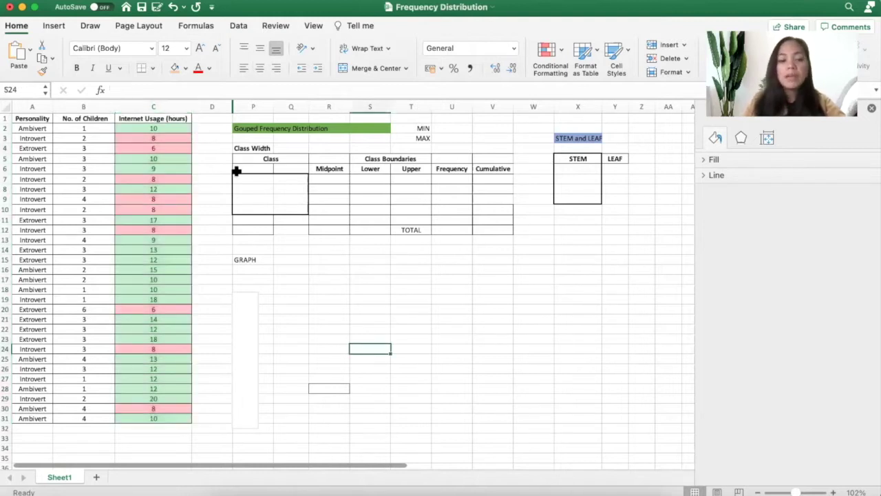
- Try a class width of 5 in Q4, and clear the cell again
left_click(290, 150)
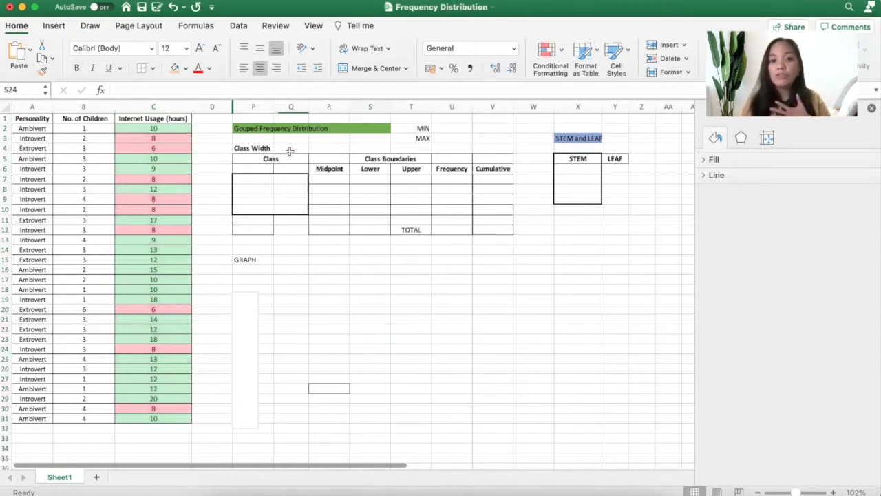
double_click(290, 150)
type("5")
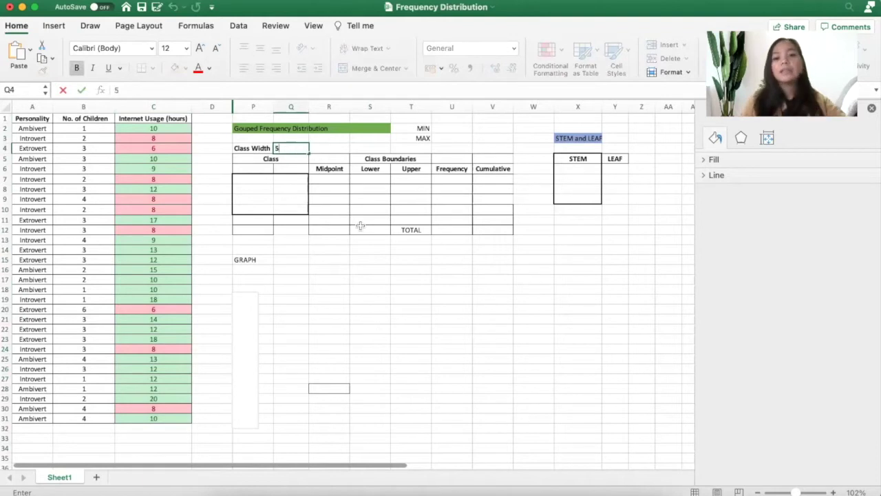
left_click(369, 250)
left_click(298, 149)
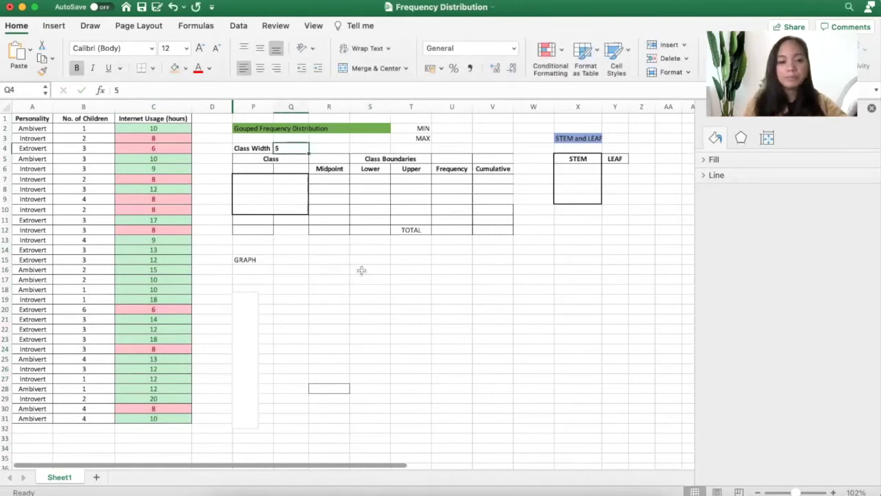
left_click(360, 269)
left_click(285, 150)
key("Delete")
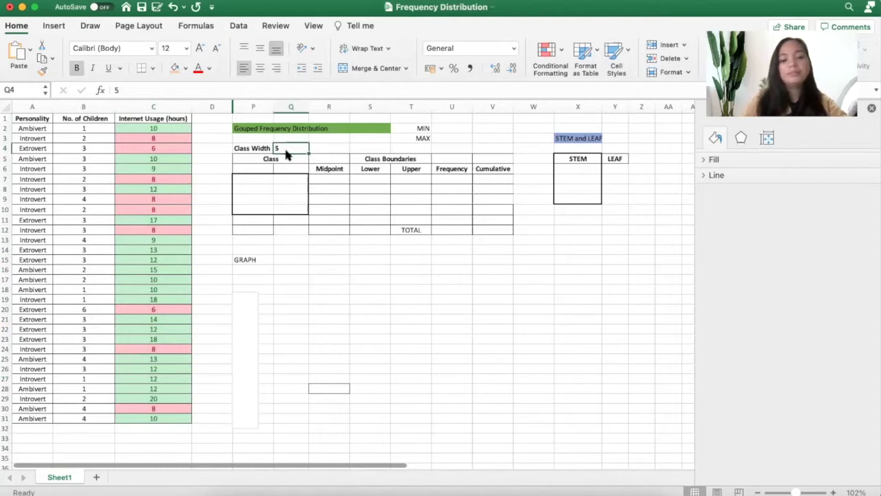
left_click(444, 304)
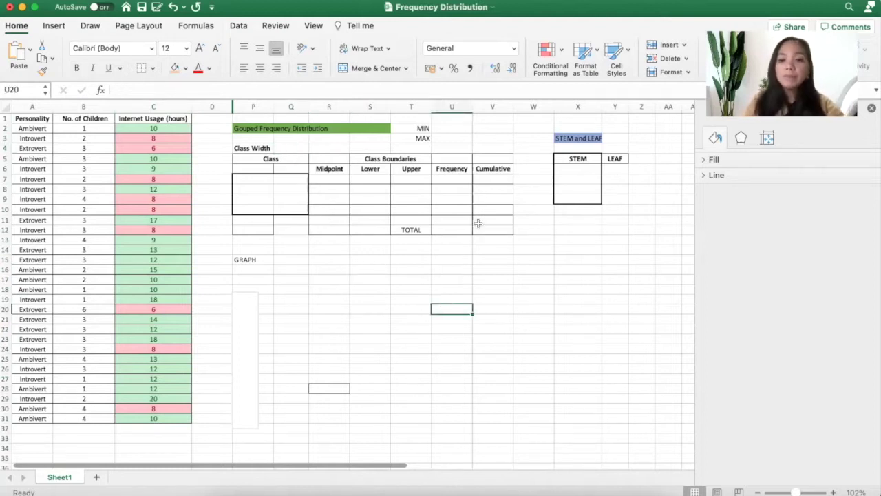
- Calculate the minimum of the Internet Usage column in U2 with =MIN(C:C)
left_click(463, 147)
left_click(497, 126)
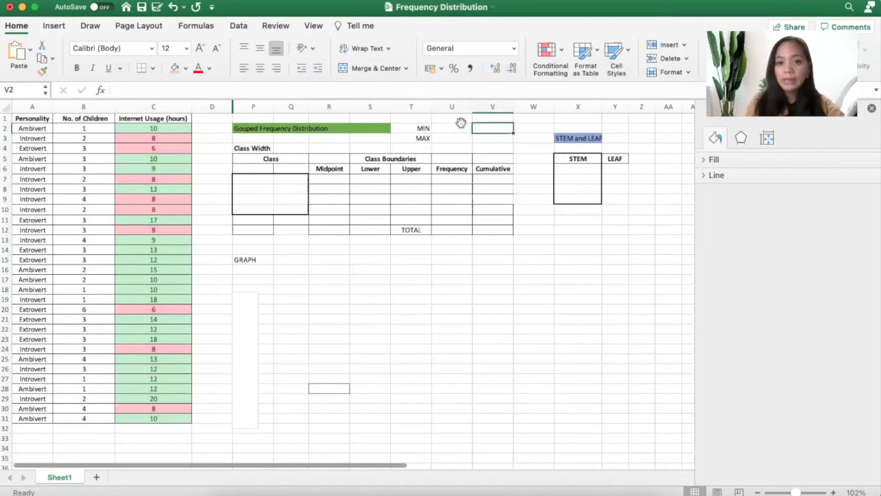
left_click(456, 126)
type("=min")
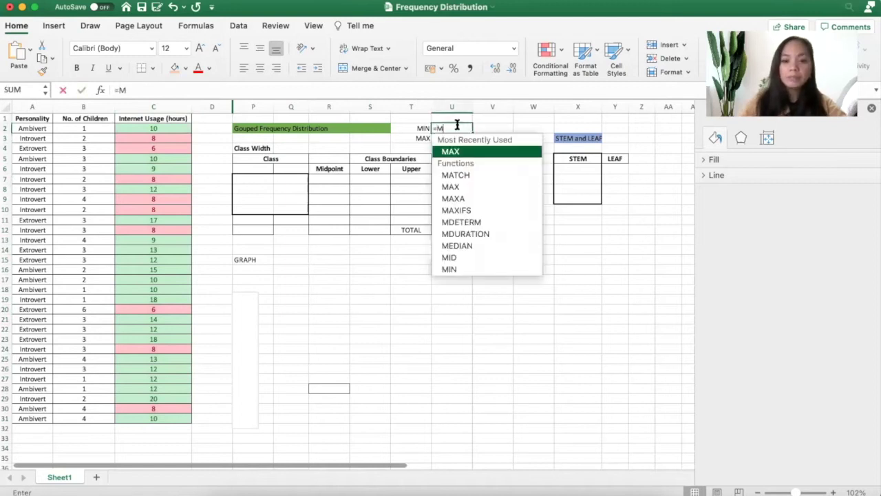
double_click(470, 150)
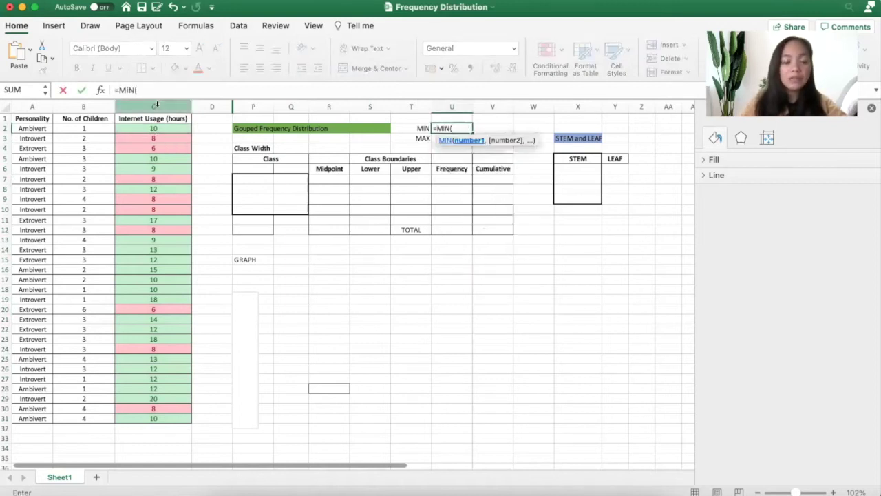
left_click(157, 104)
key("Return")
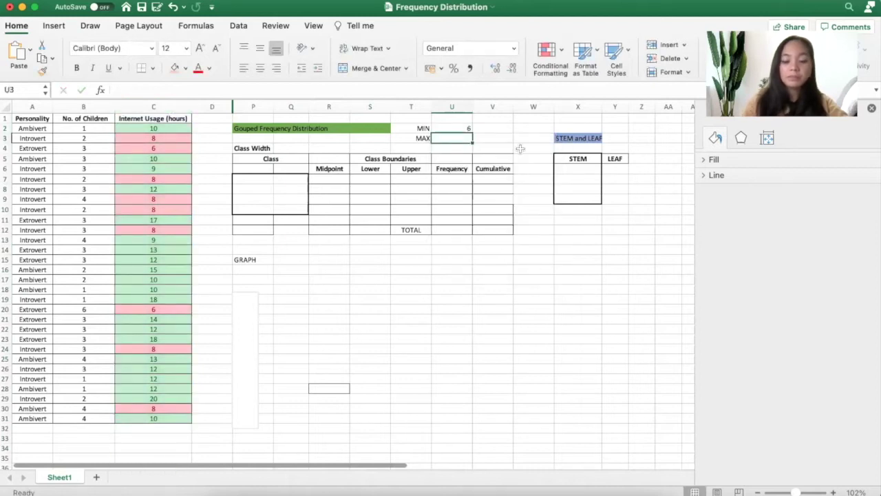
- Calculate the maximum of the Internet Usage column in U3 with the MAX function over column C
type("=max")
double_click(515, 163)
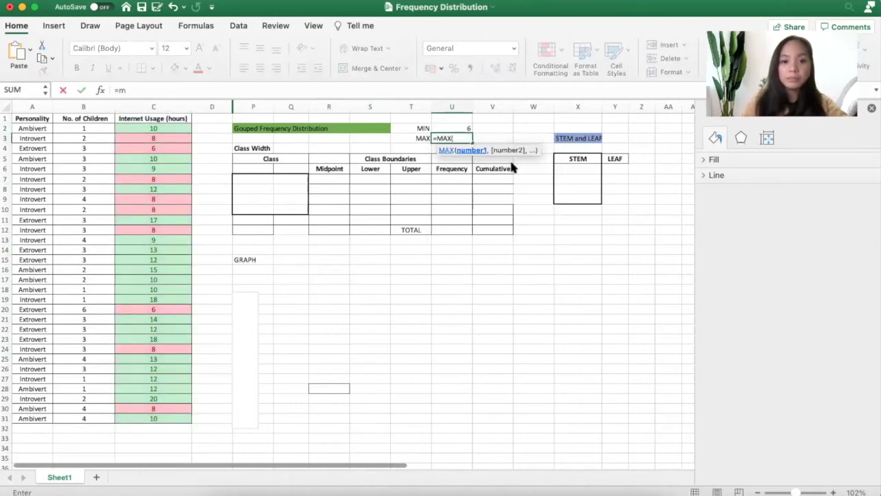
left_click(163, 104)
key("Return")
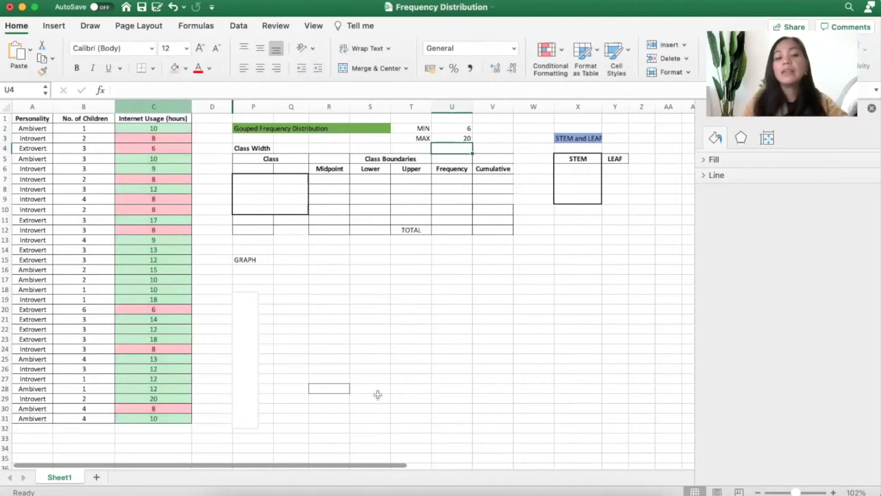
- Examine the MIN and MAX values in U2:U3 to judge a suitable class width
left_click_drag(446, 129, 449, 136)
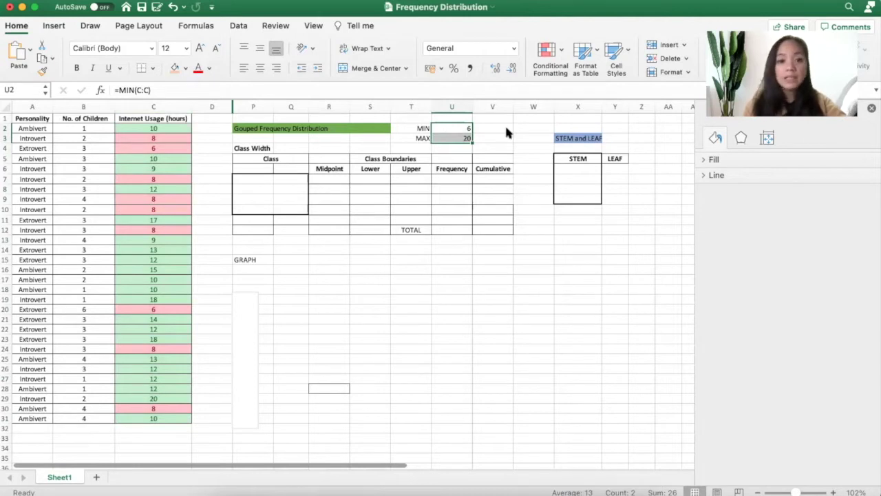
left_click(470, 401)
left_click_drag(458, 130, 451, 141)
left_click(559, 459)
left_click(295, 143)
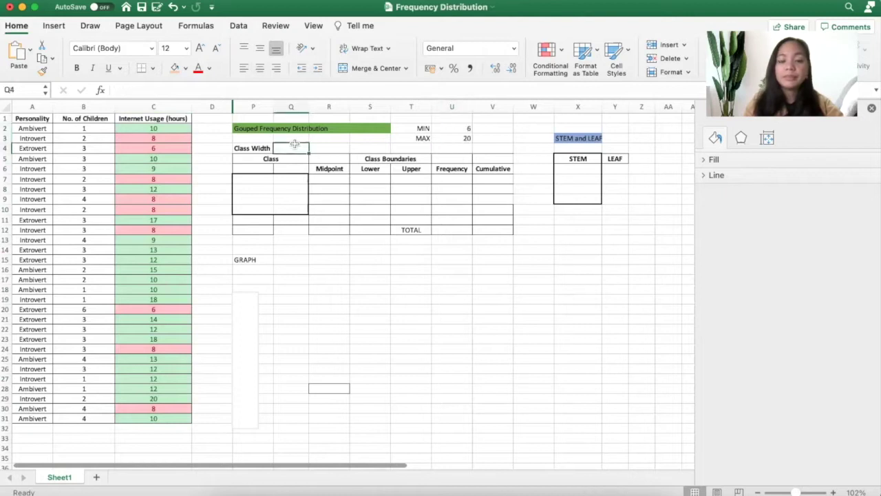
left_click(335, 258)
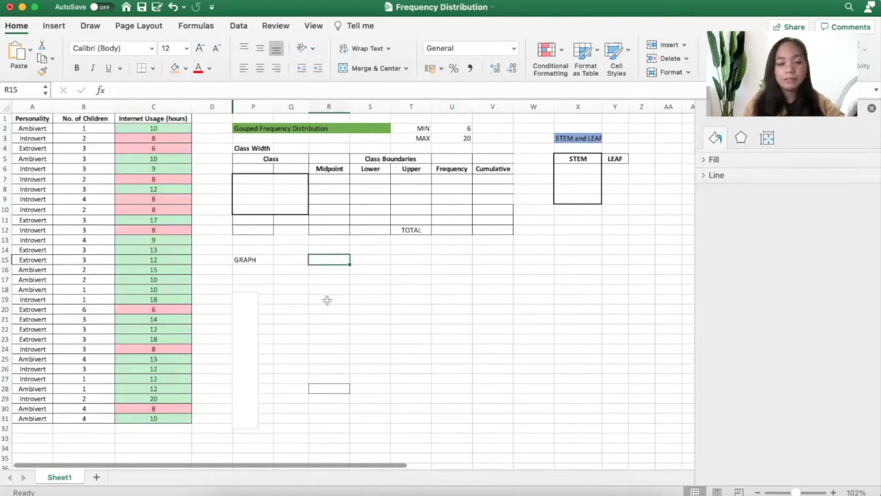
left_click(327, 299)
left_click(457, 303)
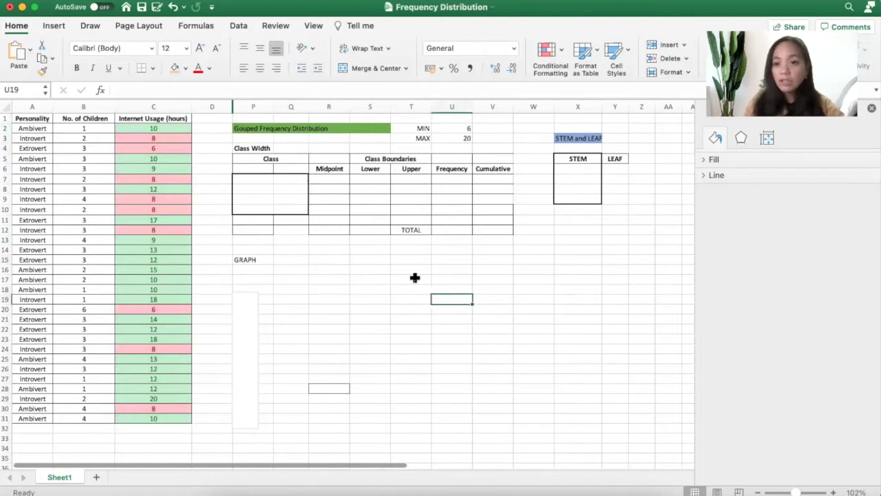
- Enter the sample widths 5, 10 and 20 in R16:R18, and delete them again
left_click(335, 267)
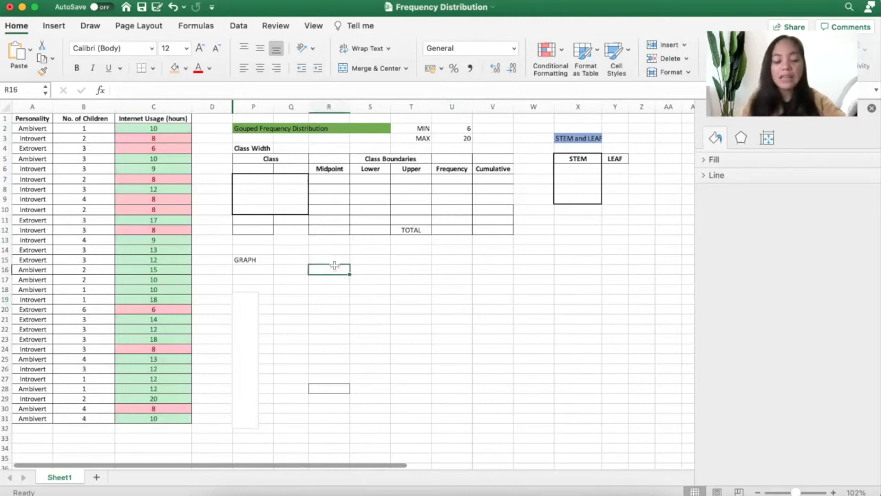
type("5")
key("Return")
type("10")
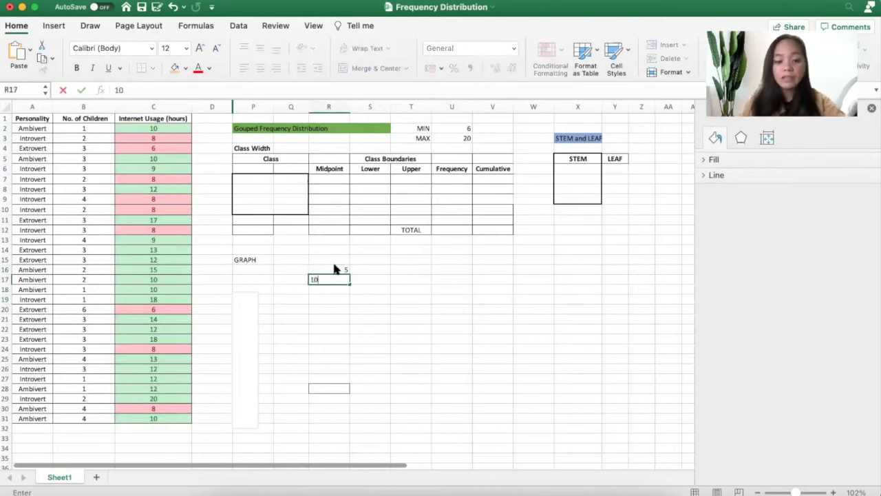
key("Return")
type("20")
key("Return")
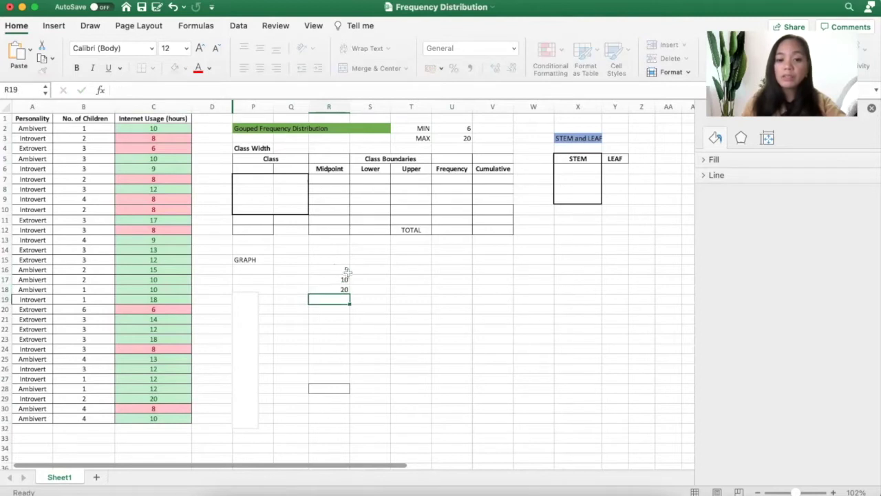
left_click_drag(344, 270, 344, 291)
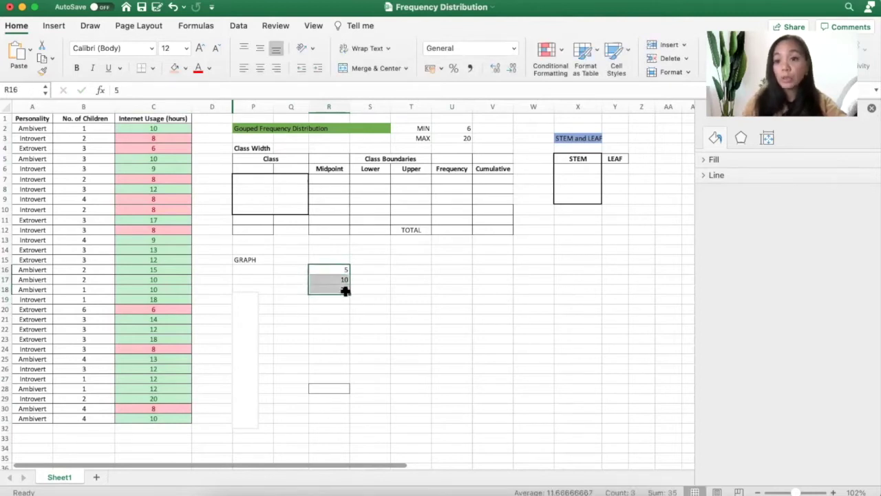
key("Delete")
left_click(406, 299)
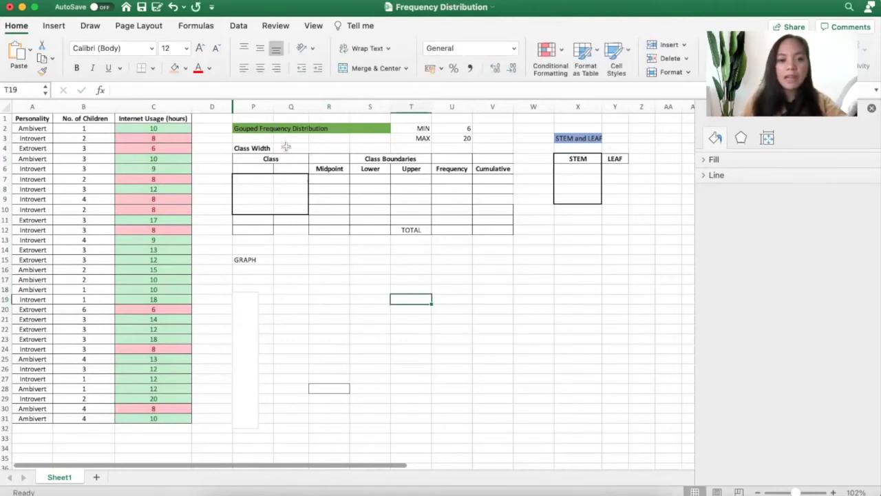
- Set the class width to 5 in Q4
left_click(286, 148)
type("5")
left_click(372, 288)
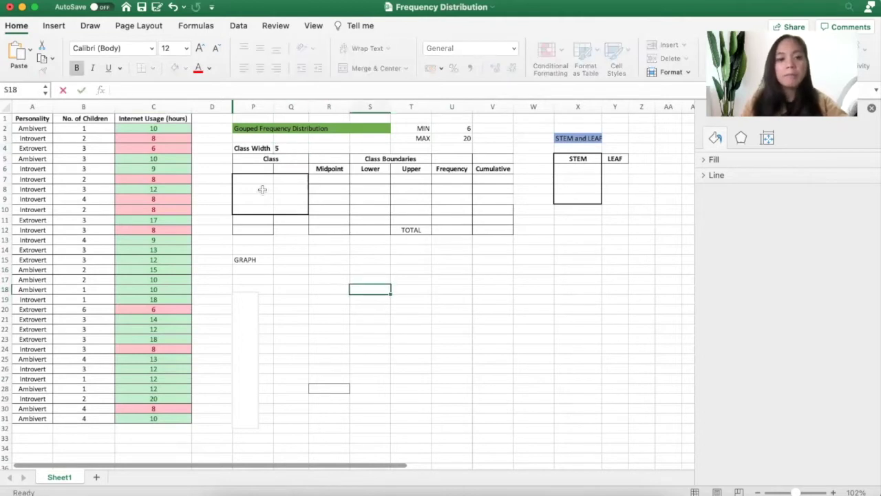
- Enter 6 as the lower limit of the first class in P7, matching the MIN value in U2
left_click(259, 179)
type("6")
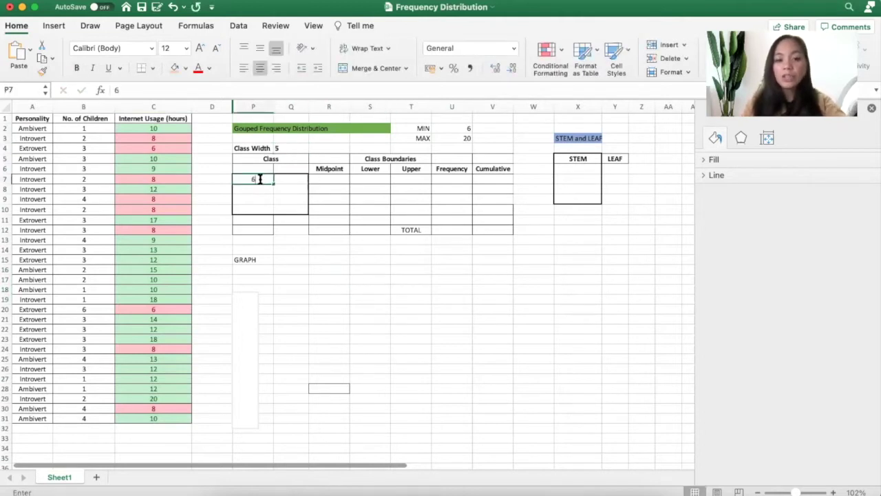
key("Tab")
left_click(468, 128)
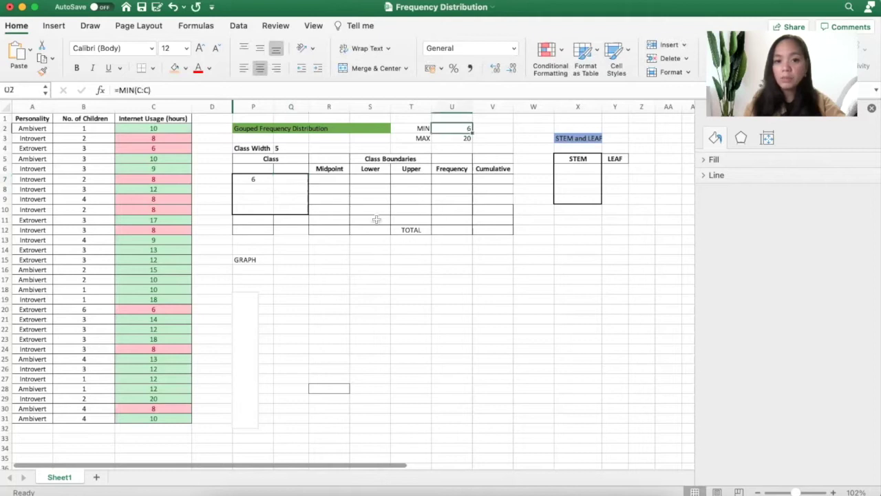
left_click(330, 259)
- Set the first class limits to 5 in P7 and 9 in Q7
left_click(257, 179)
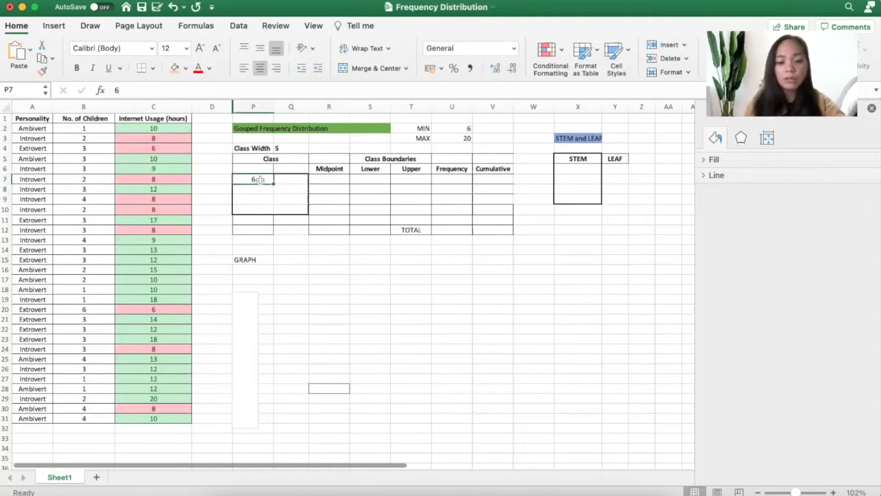
type("5")
key("Tab")
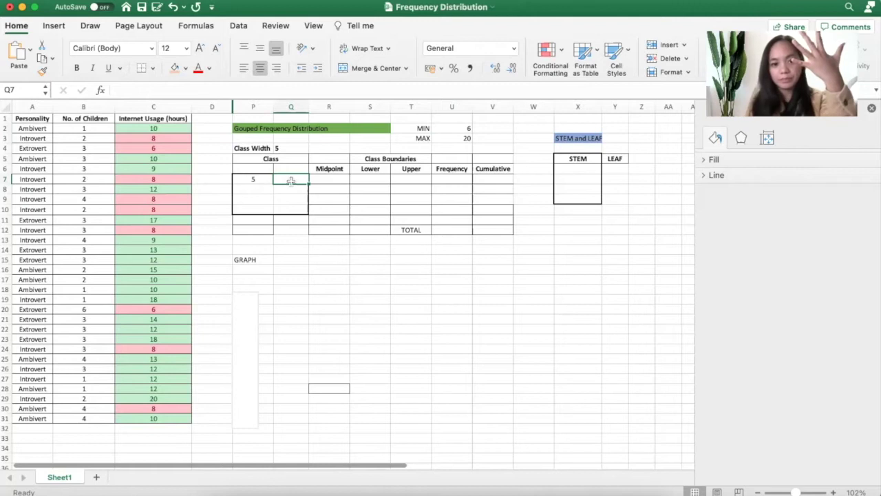
type("9")
left_click(451, 318)
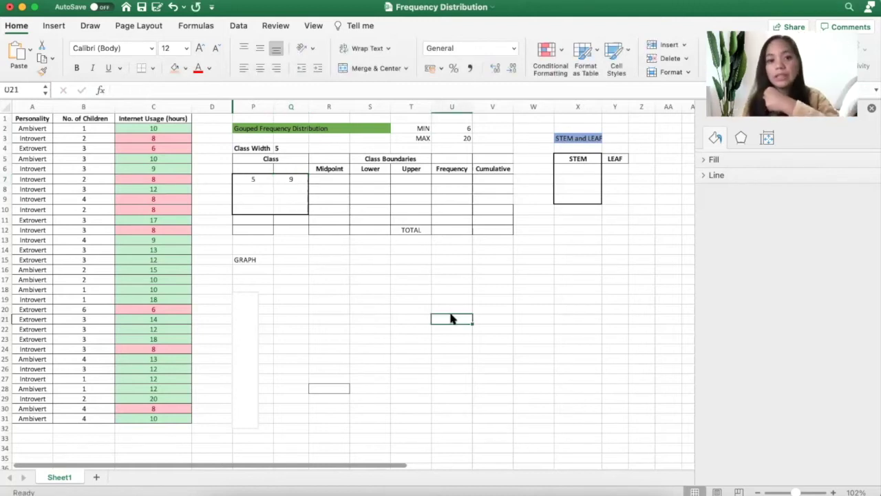
left_click(268, 178)
left_click(433, 308)
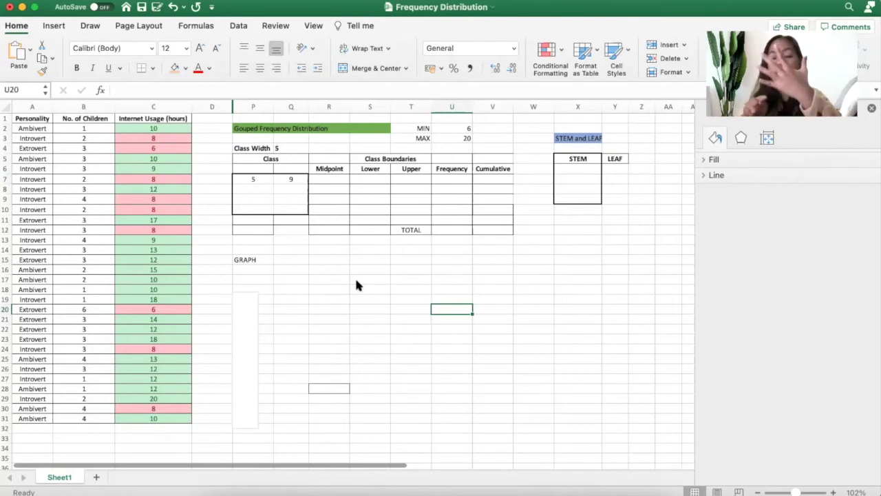
- Change the first class limits to 6 in P7 and 10 in Q7
left_click(294, 148)
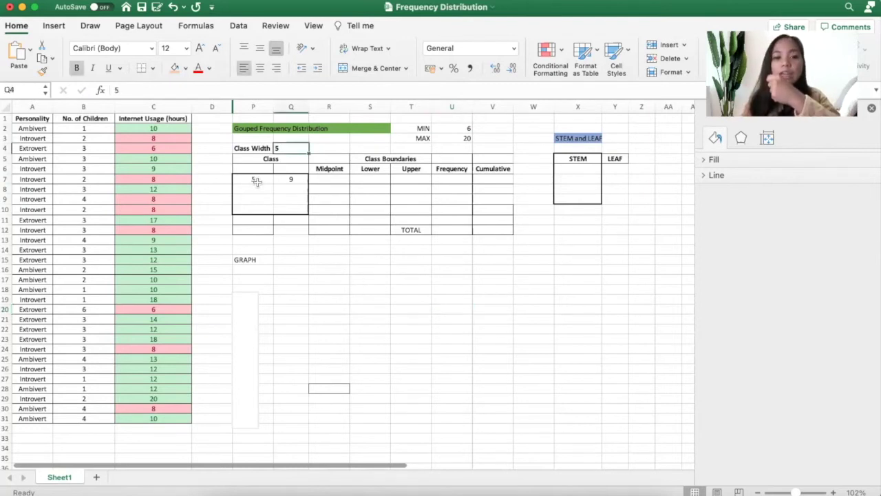
left_click(256, 180)
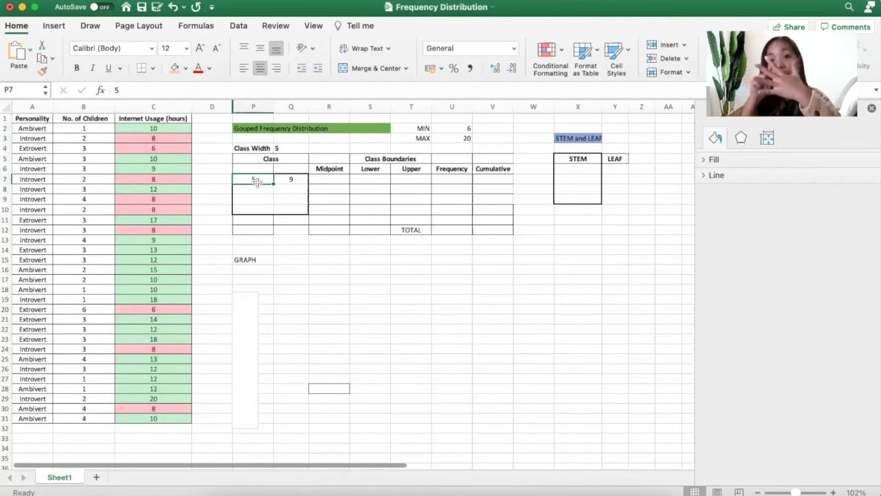
type("6")
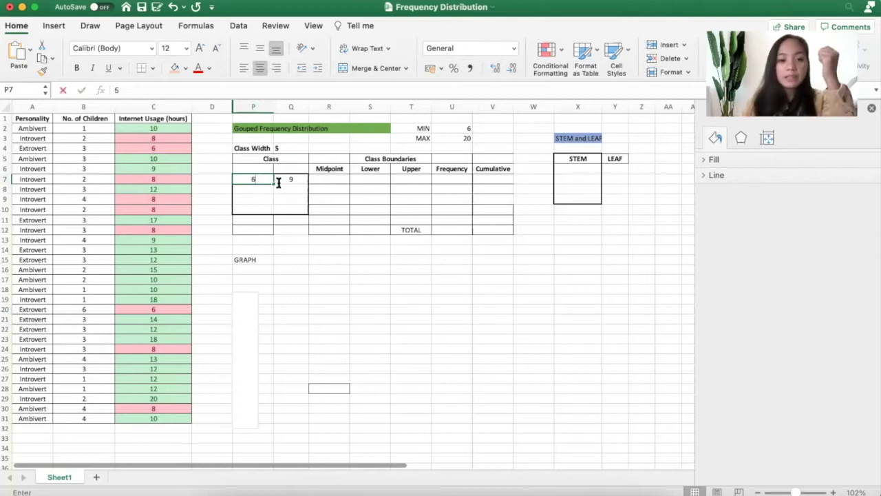
left_click(291, 181)
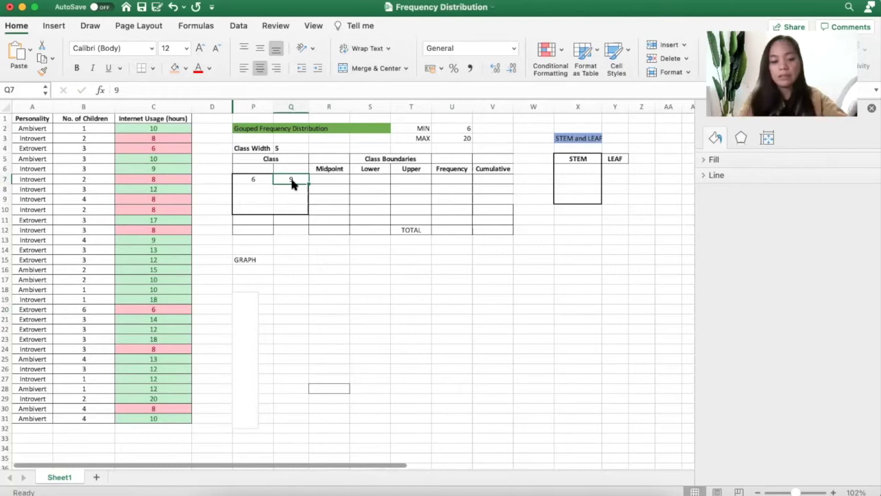
type("10")
key("Return")
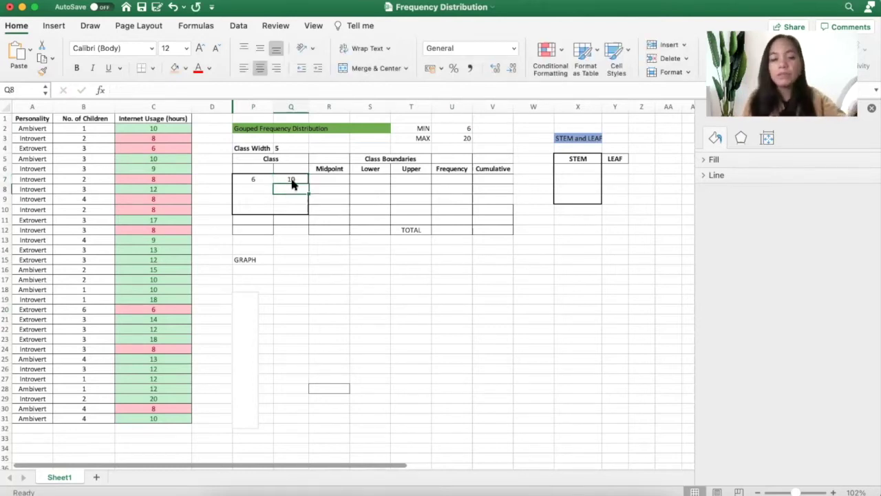
- Enter the second class limits, 11 in P8 and 15 in Q8
key("Left")
type("11")
key("Tab")
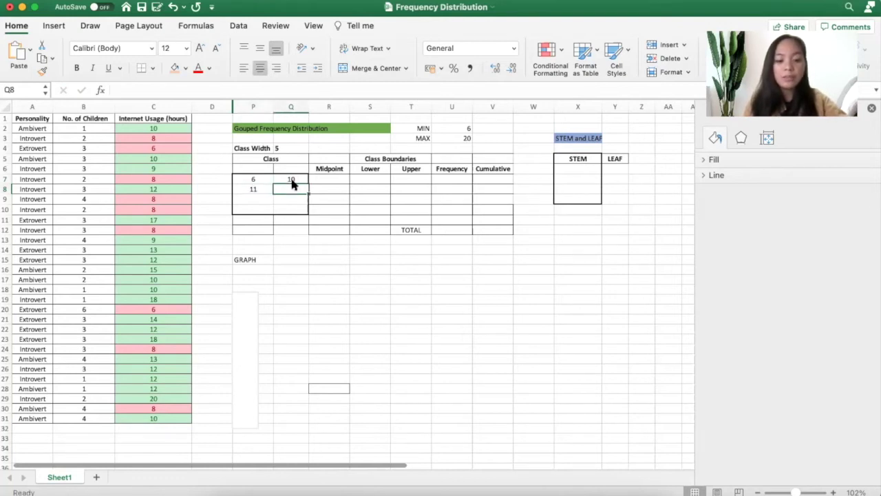
type("15")
key("Return")
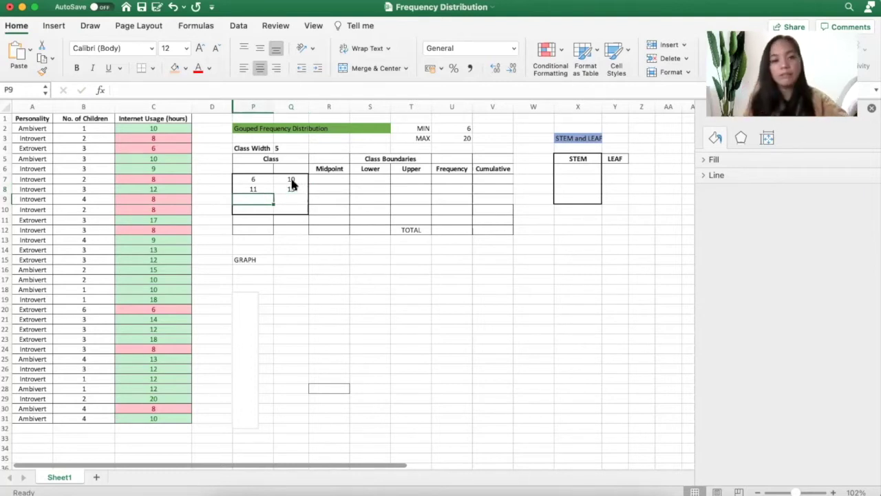
- Enter the third class limits, 16 in P9 and 20 in Q9
key("Down")
key("Up")
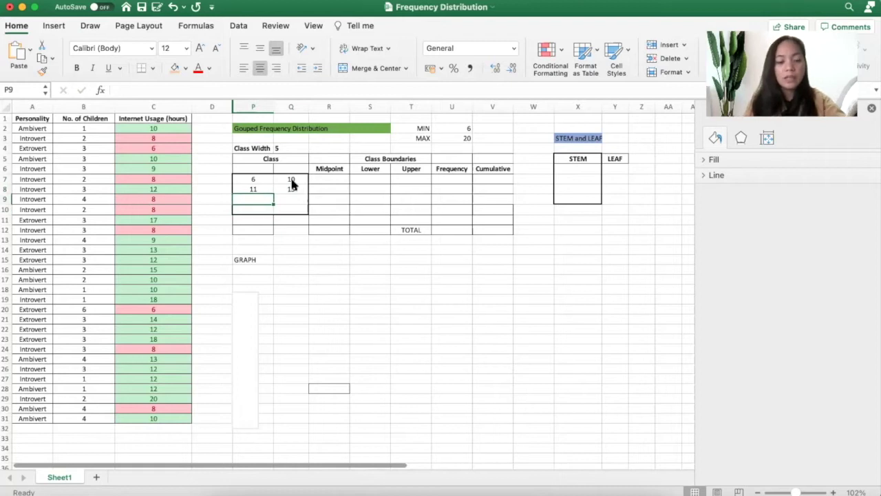
type("1")
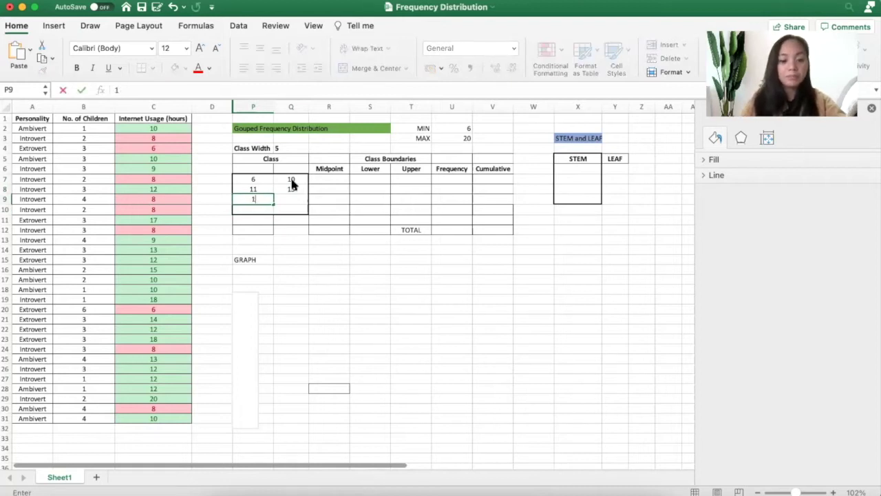
type("6")
key("Tab")
type("20")
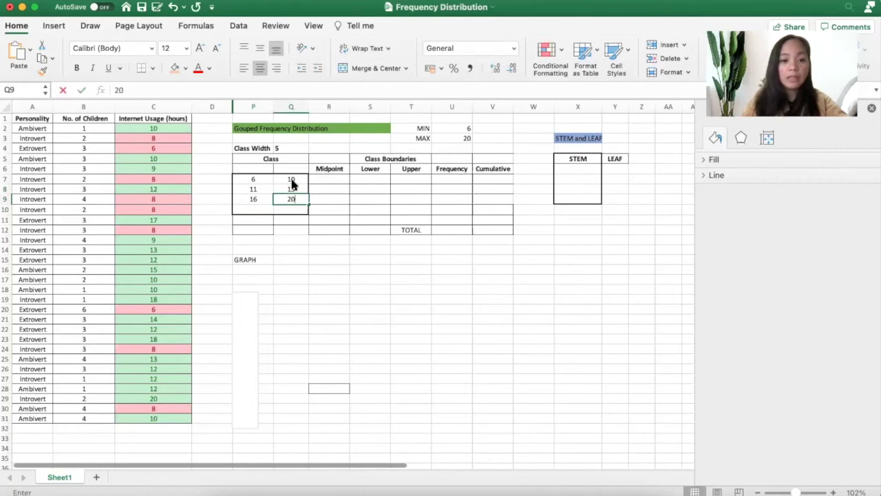
key("Return")
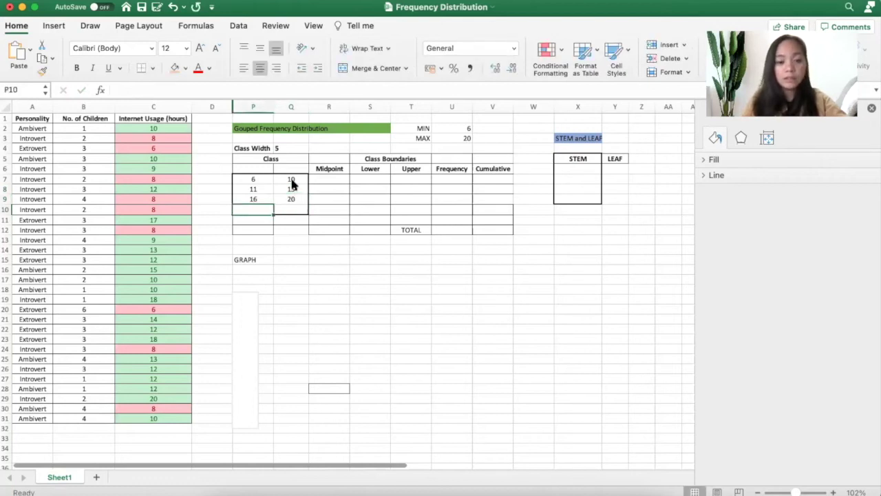
- Enter the fourth class limits, 21 in P10 and 25 in Q10
type("21")
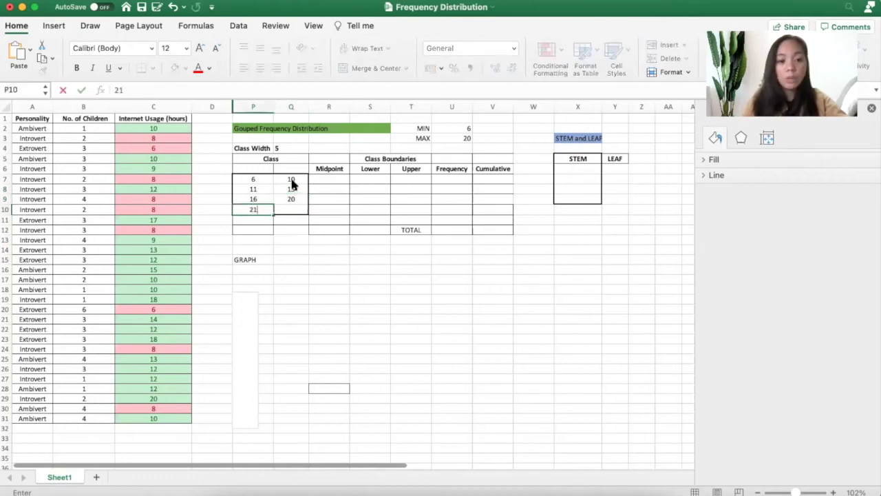
key("Tab")
type("25")
key("Tab")
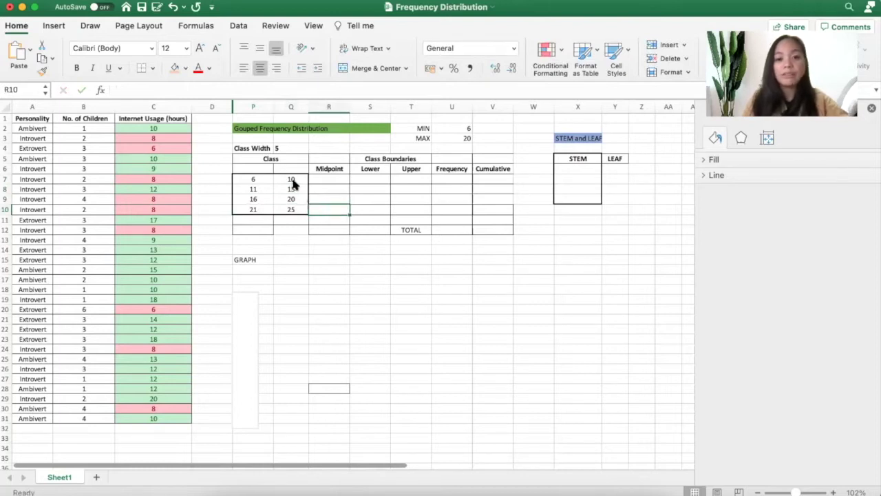
- Compare the class limits in P7:Q10 with the MIN and MAX values in U2:U3 to check which classes are needed
left_click_drag(253, 179, 295, 210)
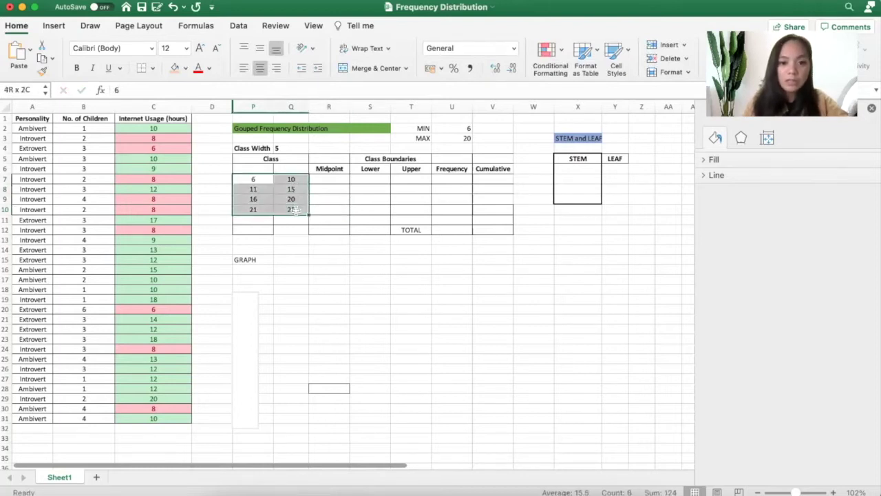
left_click_drag(423, 128, 464, 139)
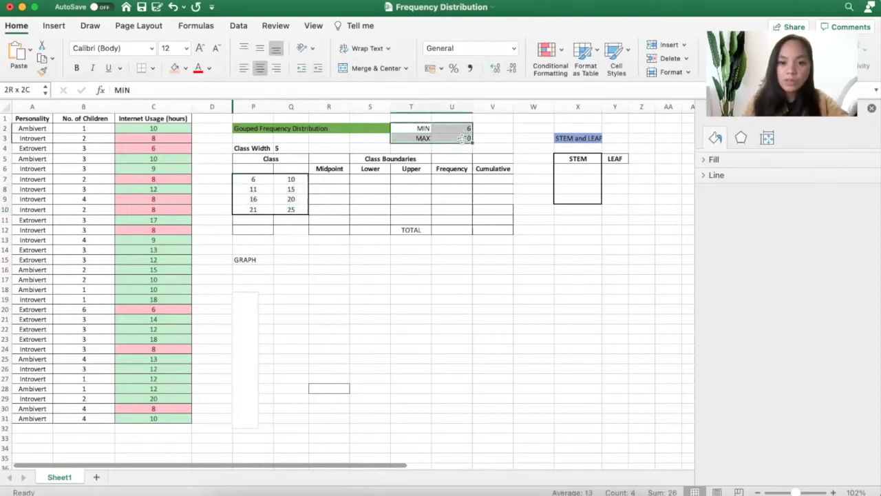
left_click(501, 131)
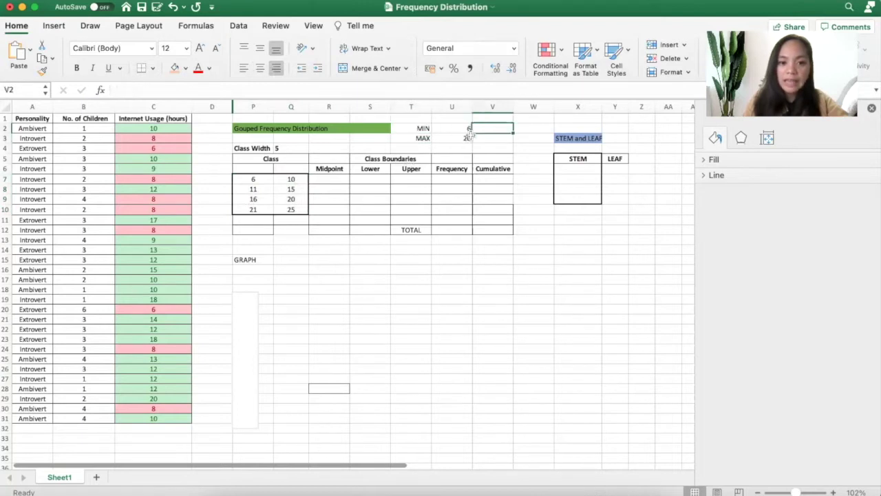
left_click_drag(453, 129, 457, 135)
left_click(242, 181)
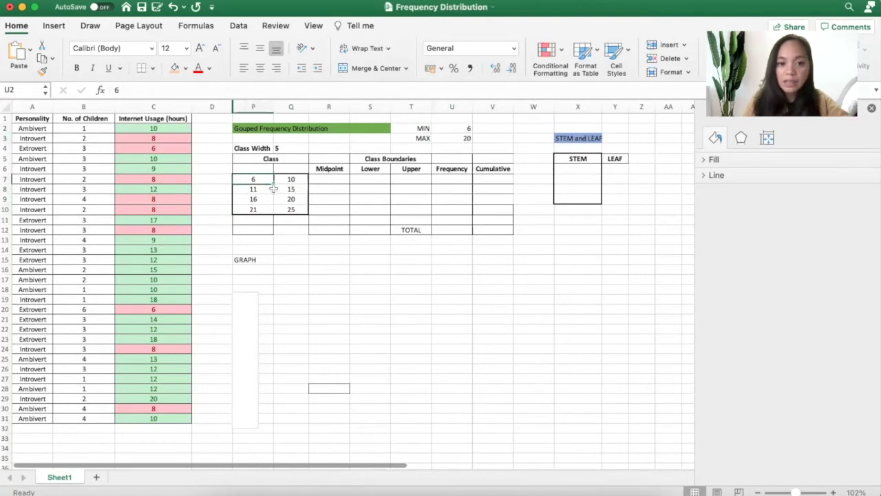
left_click_drag(273, 188, 292, 199)
left_click_drag(249, 181, 290, 199)
left_click_drag(465, 128, 466, 138)
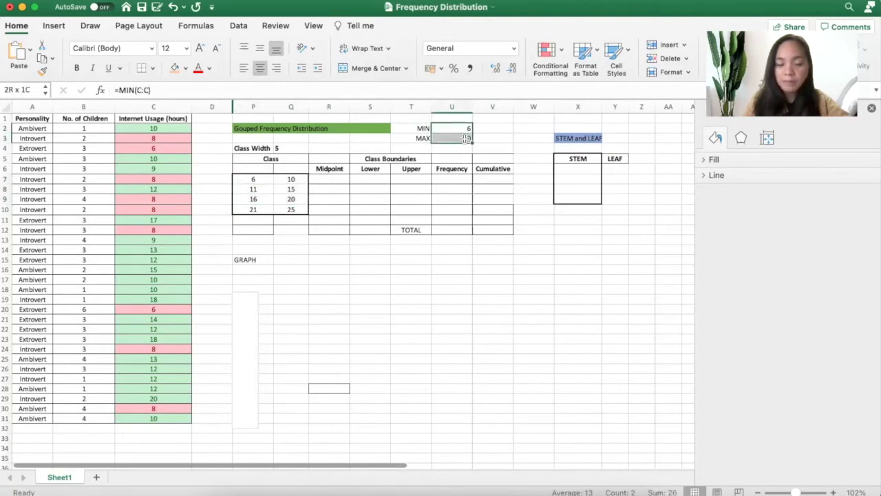
left_click(316, 218)
left_click(467, 138)
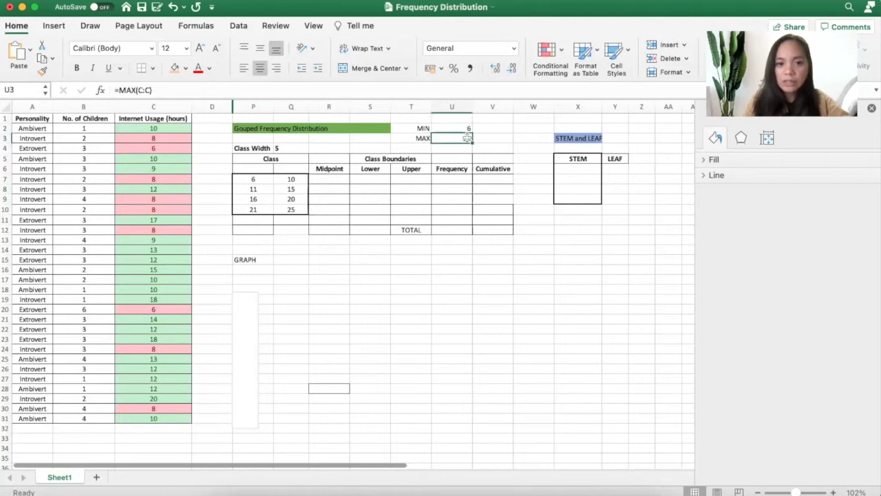
left_click(291, 199)
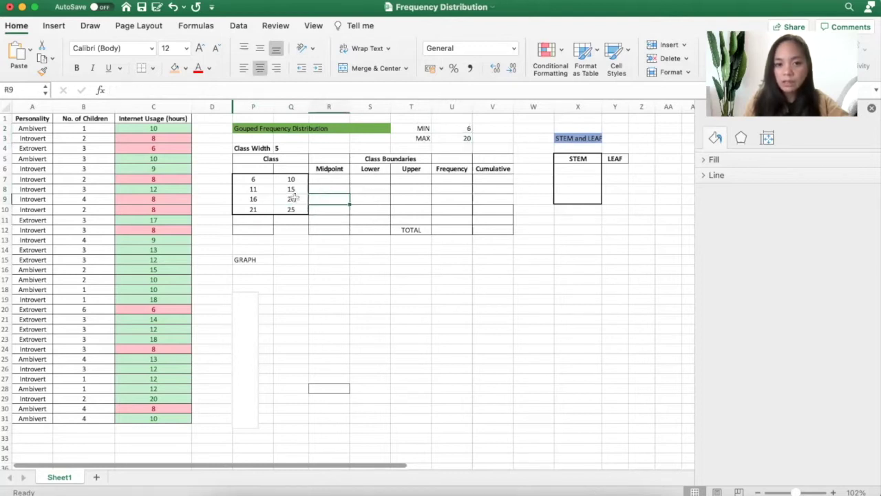
- Delete the fourth class limits from P10:Q10
left_click_drag(243, 210, 291, 210)
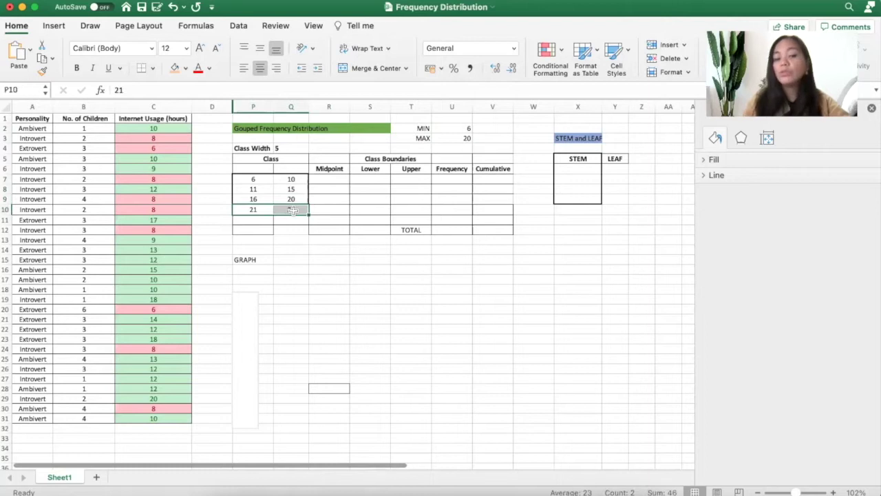
key("Delete")
left_click(428, 361)
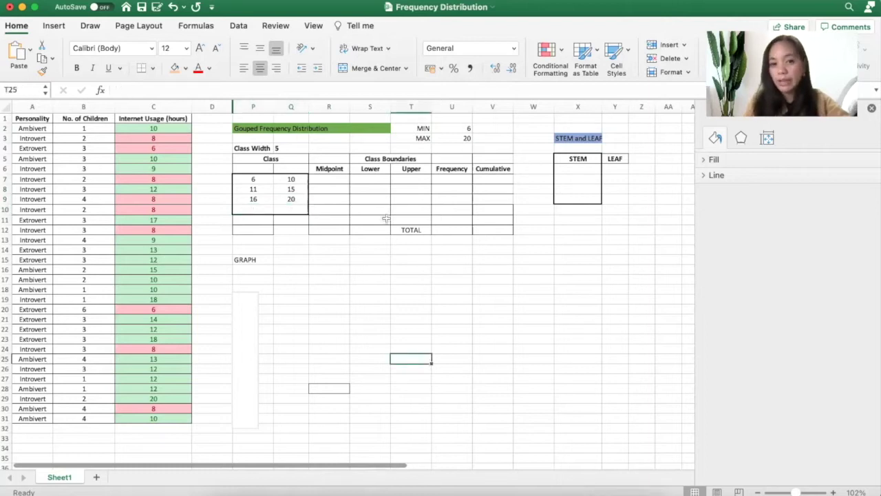
- Check the upper limit of the last class in Q9 against the MAX value in U3, and review the MIN in U2
left_click(463, 137)
left_click(291, 199)
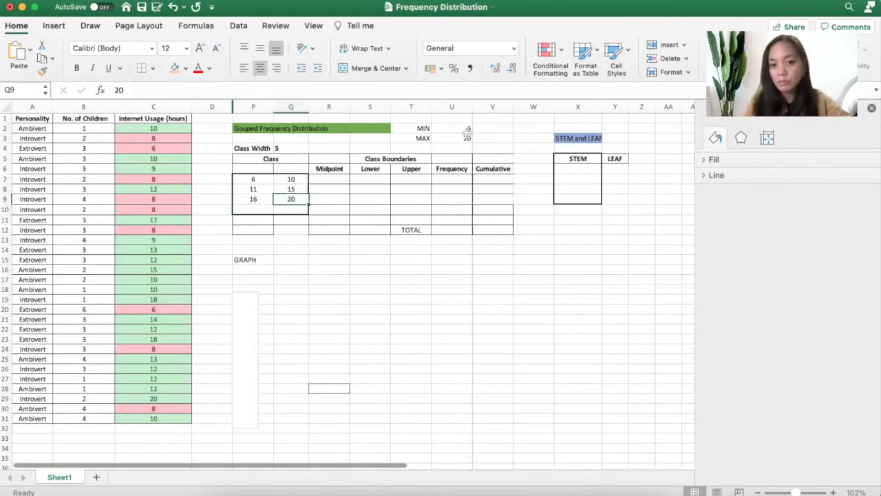
left_click(451, 138)
left_click(291, 198)
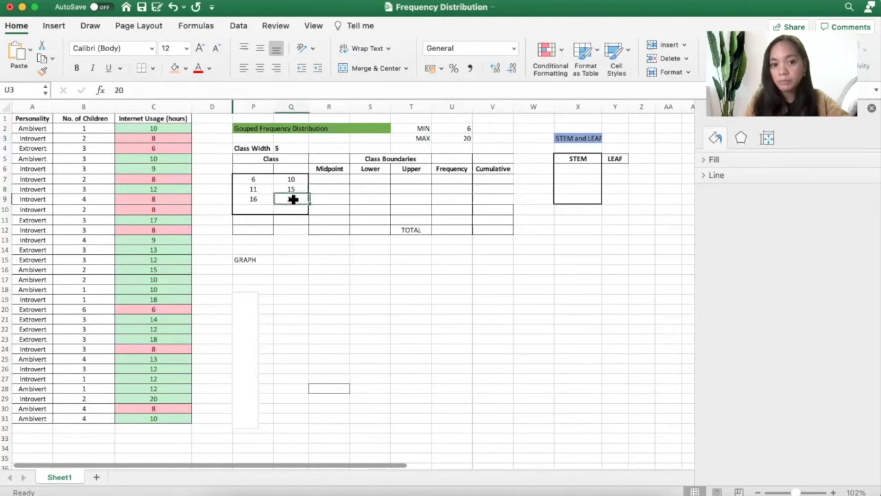
left_click(462, 138)
left_click(291, 199)
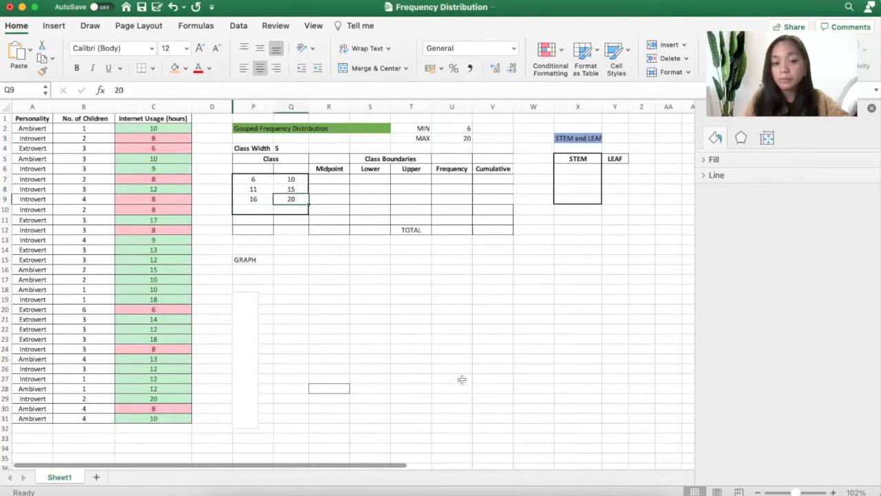
left_click(462, 379)
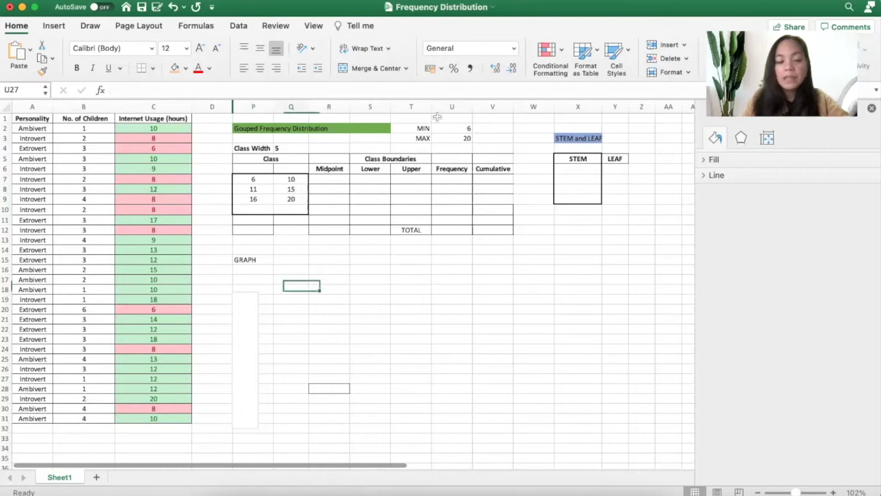
left_click_drag(461, 129, 461, 139)
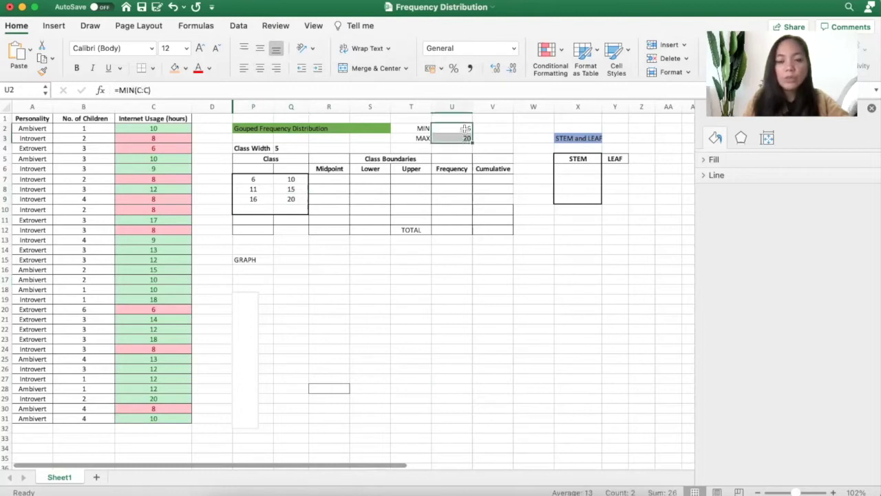
left_click(460, 128)
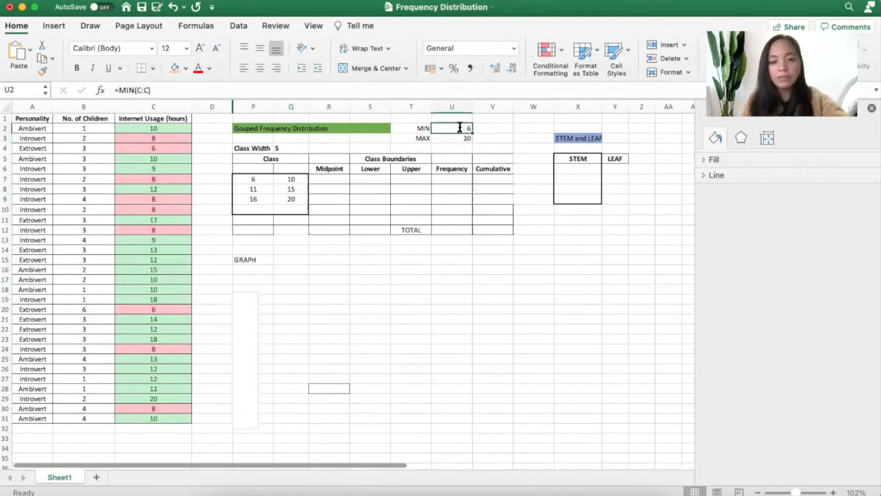
key("Down")
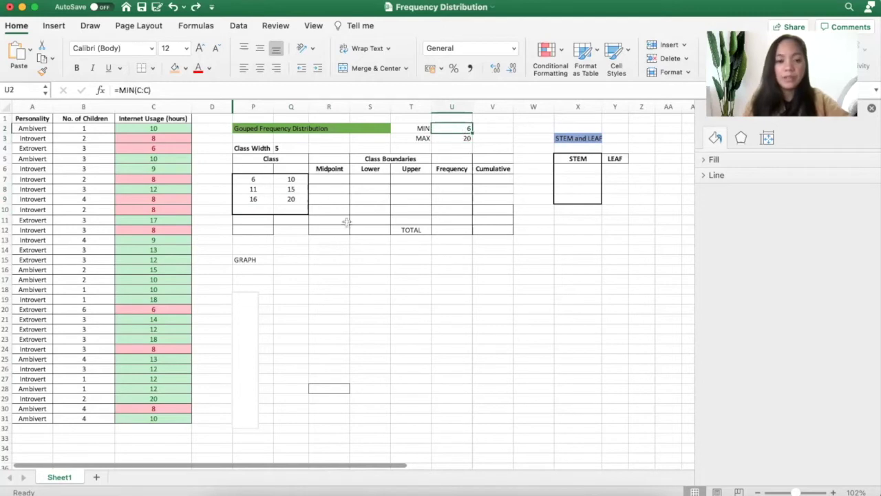
- Change the first two class limits to 5 and 9 in P7:Q7, and 10 and 14 in P8:Q8
left_click(533, 269)
left_click(262, 179)
type("5")
key("Tab")
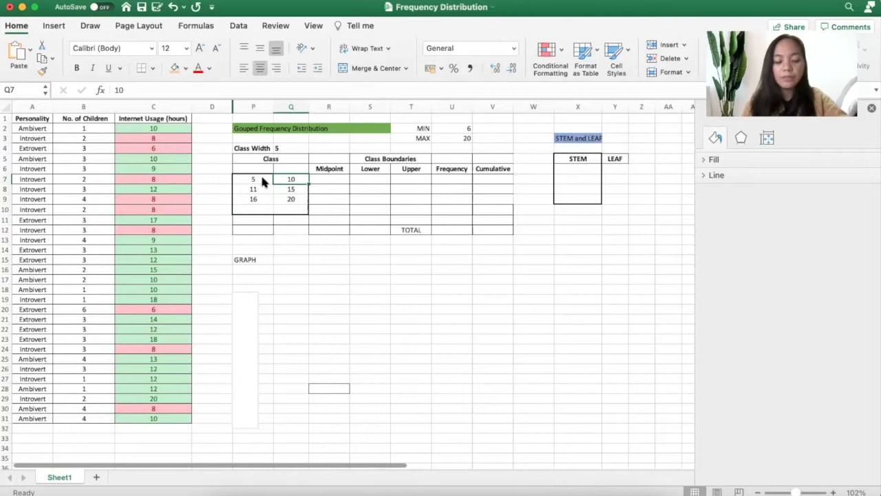
type("9")
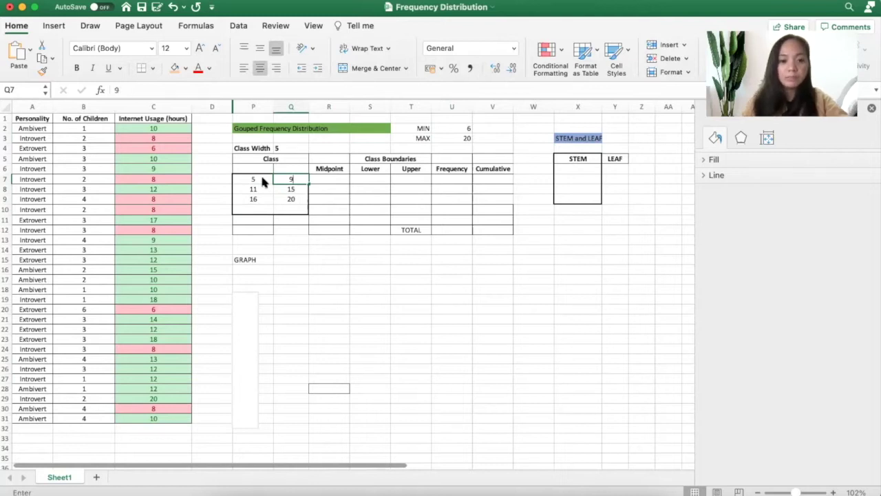
key("Return")
type("10")
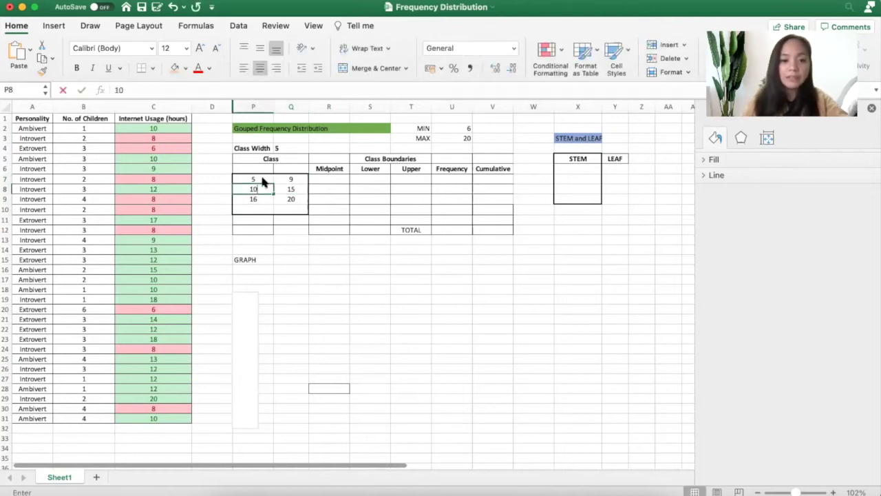
key("Tab")
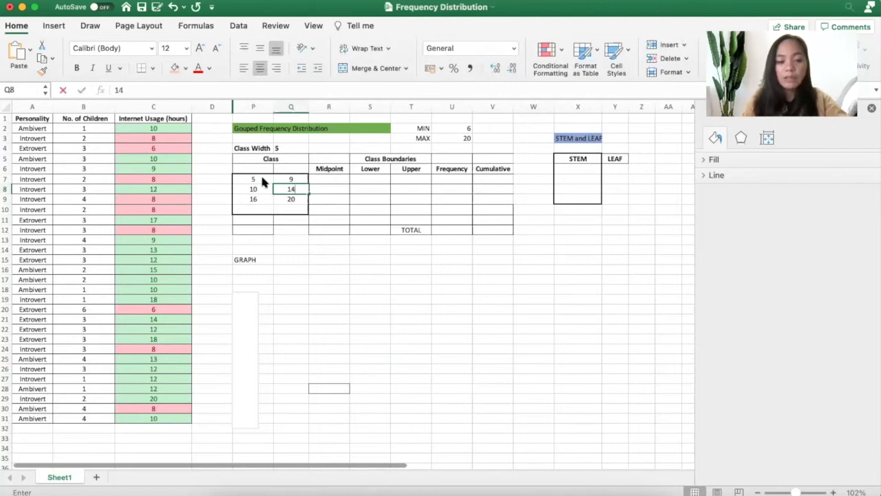
type("14")
key("Return")
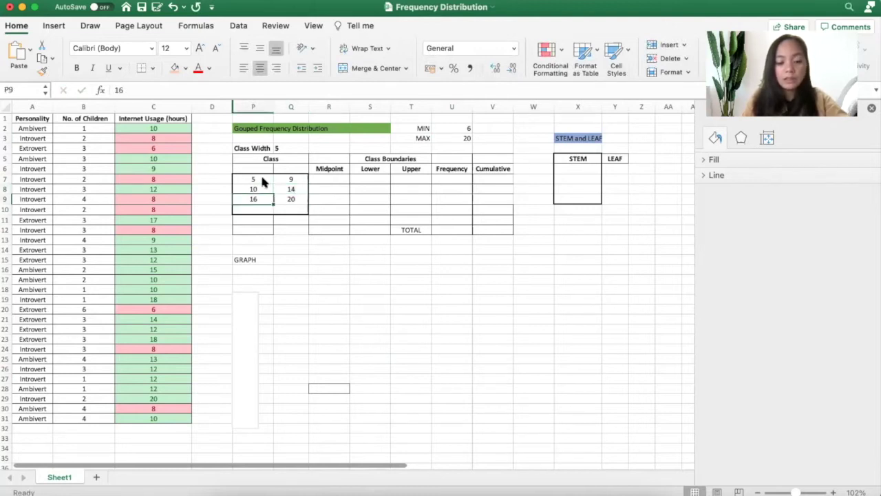
- Set the third class limits to 15 and 19 in P9:Q9, and the fourth to 20 and 24 in P10:Q10
type("15")
key("Tab")
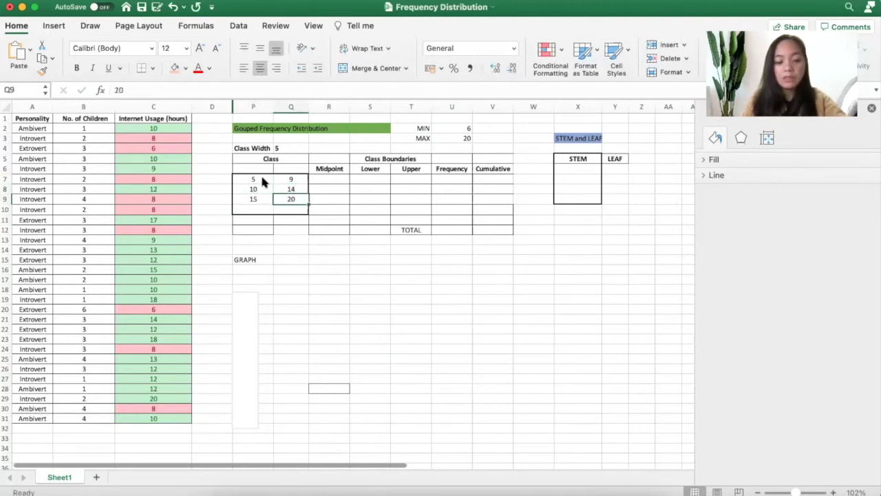
type("19")
key("Return")
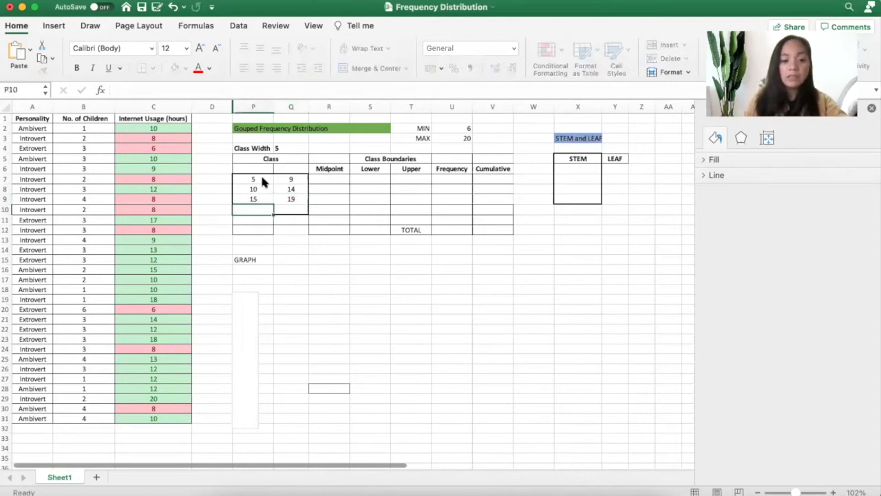
type("20")
key("Tab")
type("1")
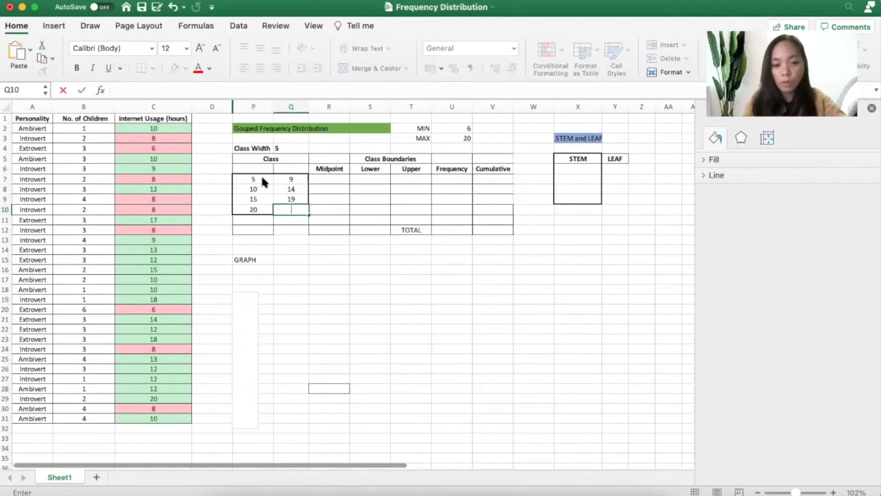
key("Return")
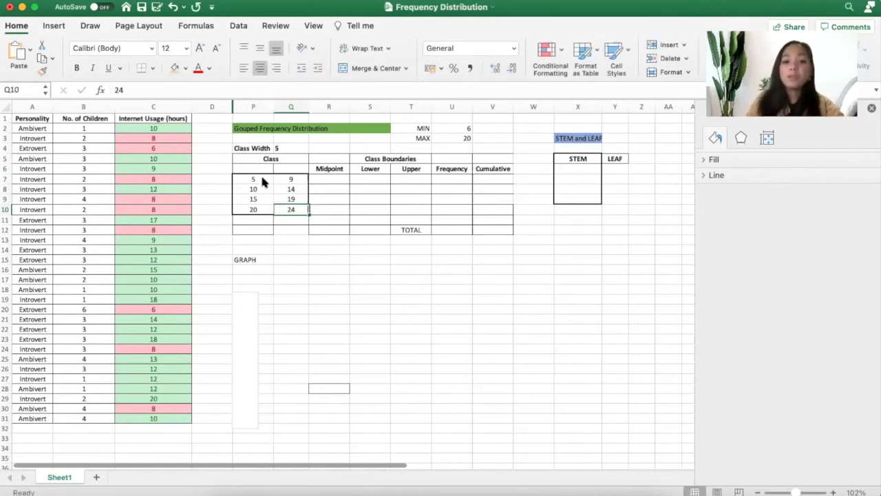
- Review the lower and upper class limits in P7:Q10
key("Left")
key("Up")
key("Up")
key("Up")
key("Right")
key("Right")
key("Left")
key("Left")
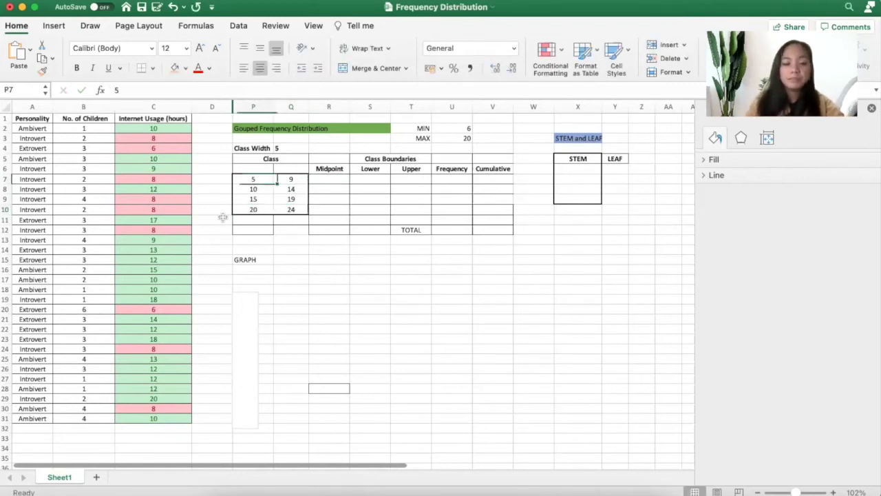
left_click_drag(255, 180, 296, 210)
left_click(297, 267)
- Try the formula =P7+Q7 in the first Midpoint cell R7, and undo the entry
left_click(344, 179)
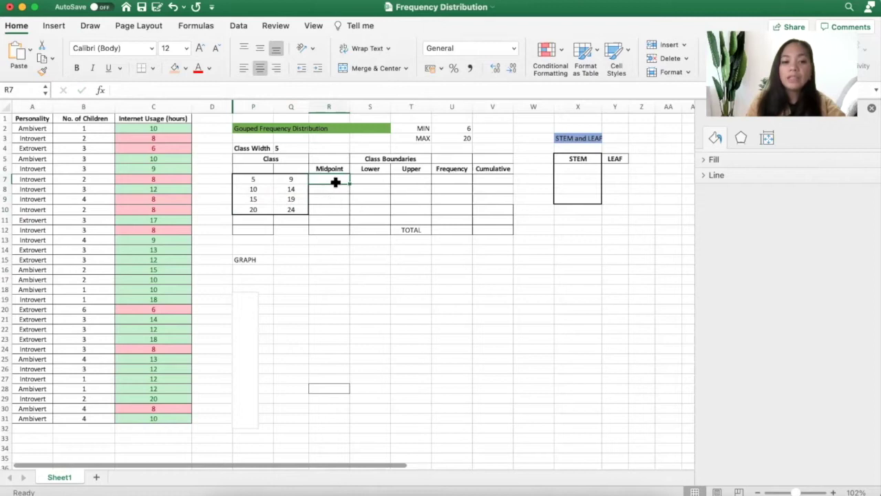
left_click(336, 171)
left_click(331, 180)
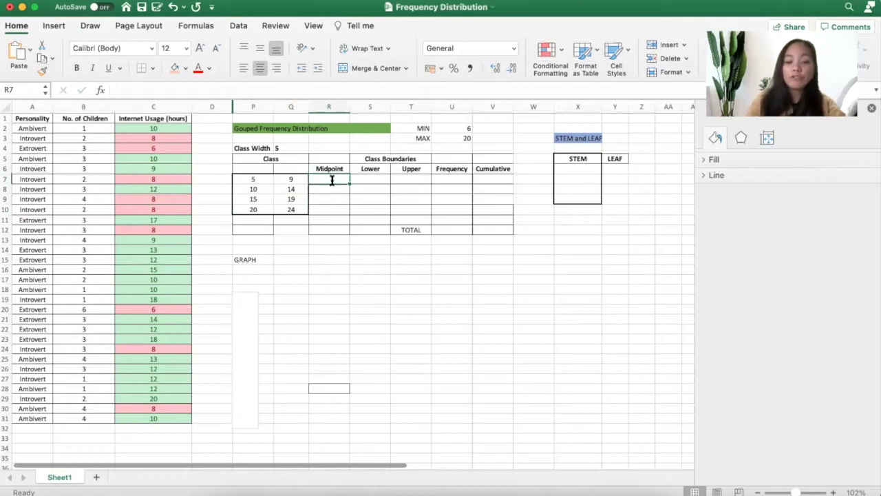
type("=")
left_click(254, 180)
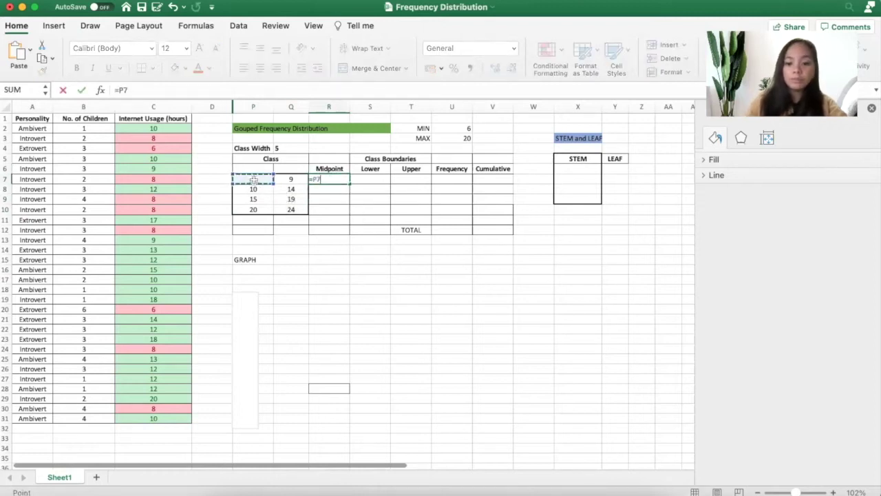
type("+")
left_click(288, 179)
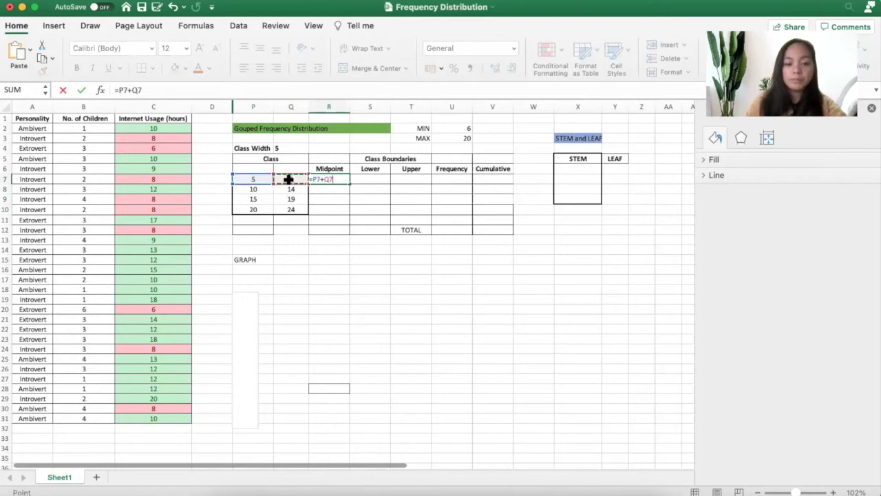
key("Return")
left_click(344, 179)
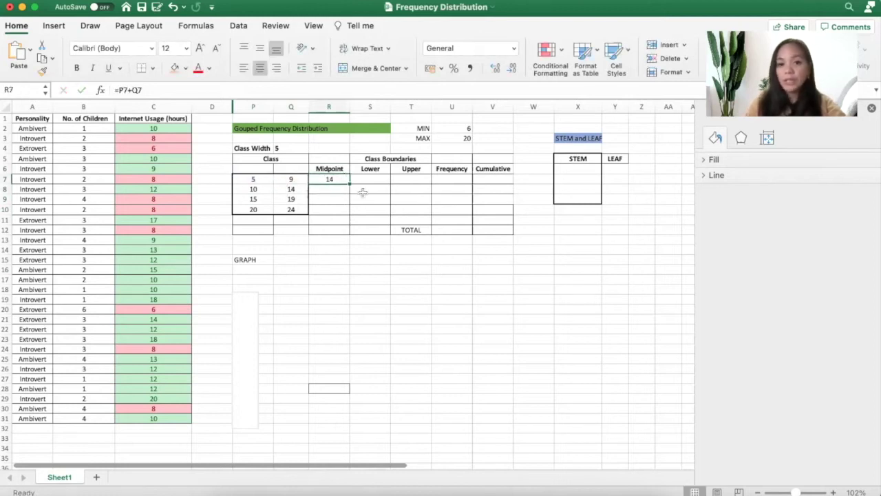
left_click(332, 191)
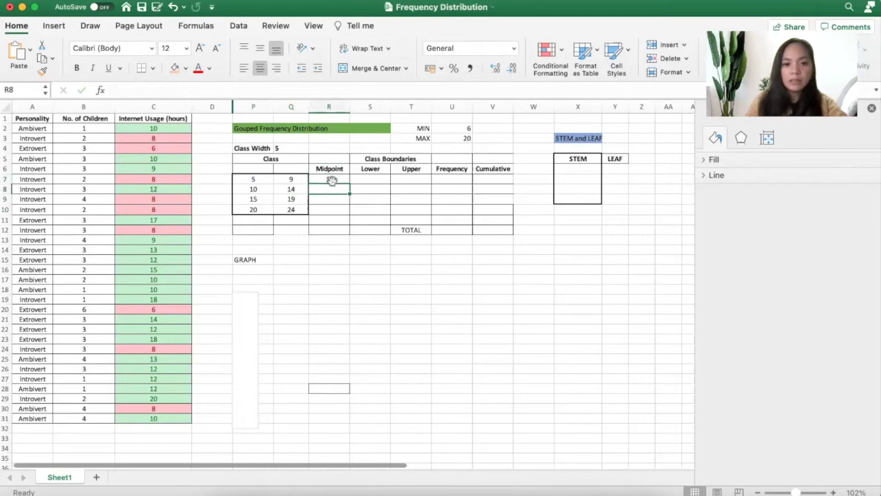
left_click(332, 180)
key("ctrl+z")
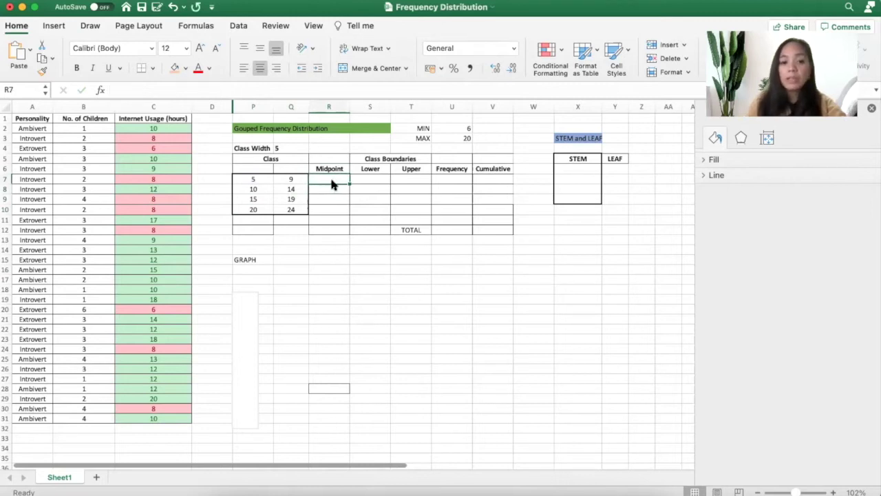
- Calculate the first class midpoint in R7 with the formula =AVERAGE(P7:Q7)
left_click(249, 178)
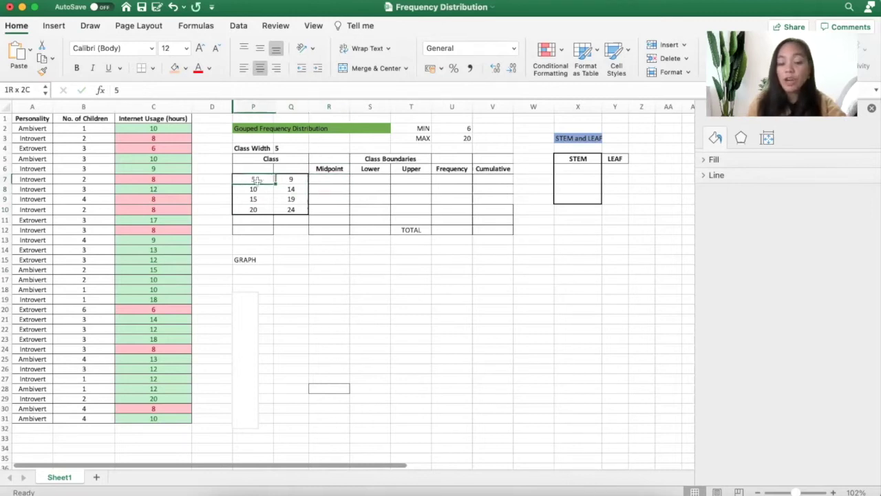
left_click(333, 180)
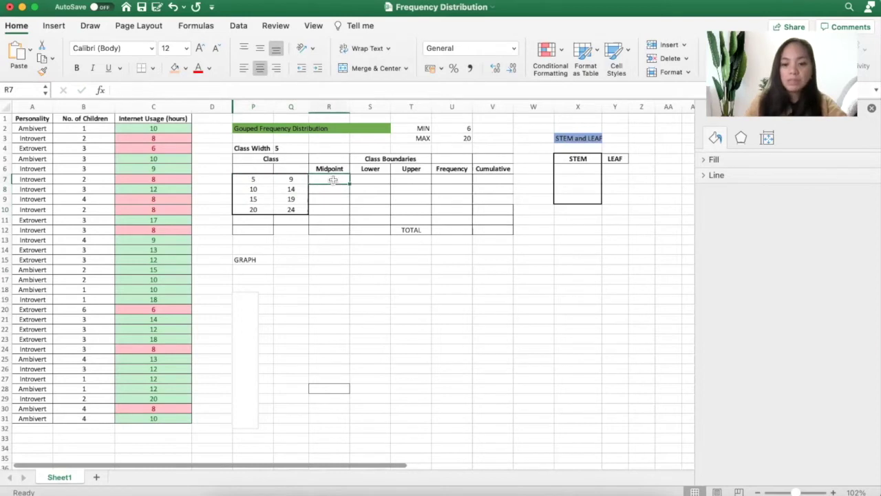
type("=")
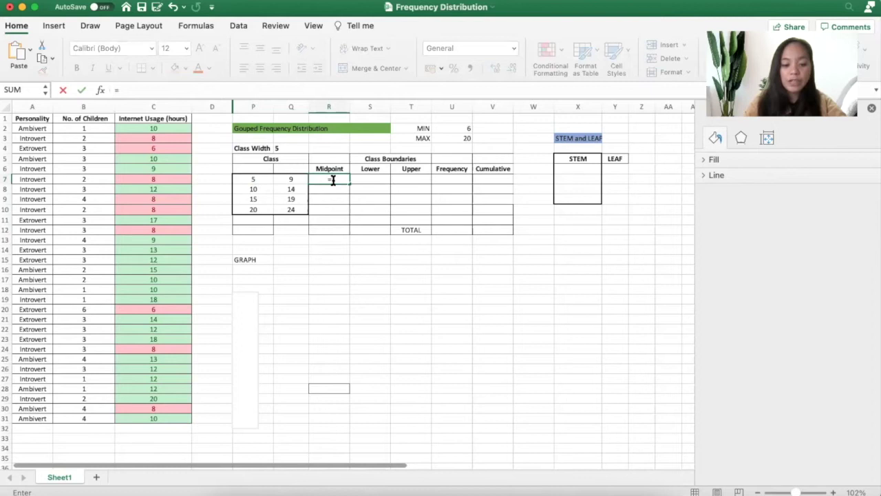
type("Ave")
double_click(340, 203)
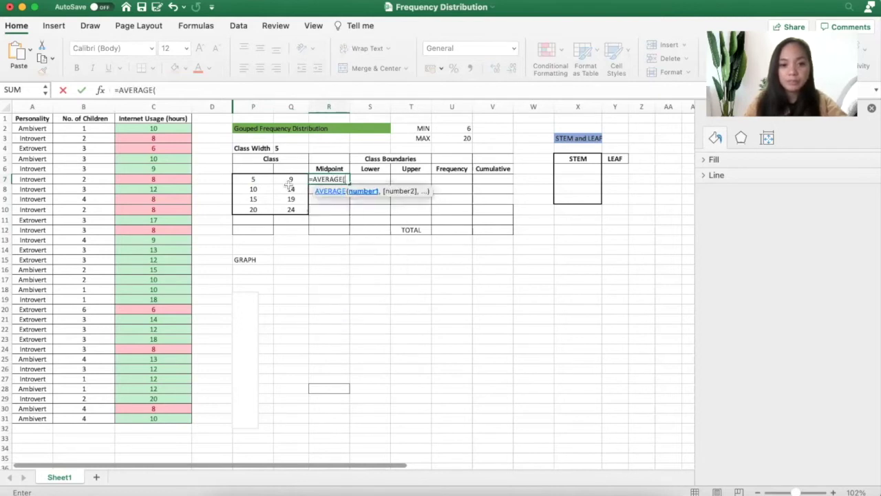
left_click_drag(289, 178, 255, 181)
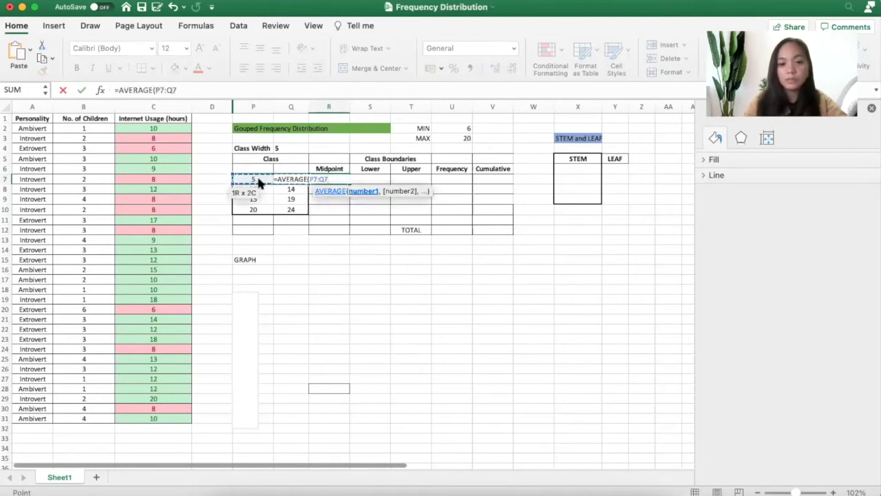
key("Return")
- Calculate the second class midpoint in R8 with the formula =SUM(P8:Q8)/2
type("=sum")
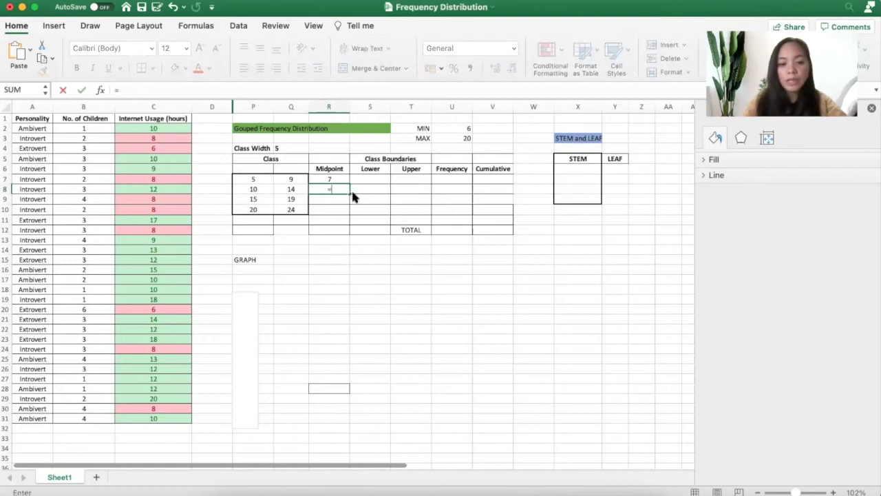
left_click(253, 188)
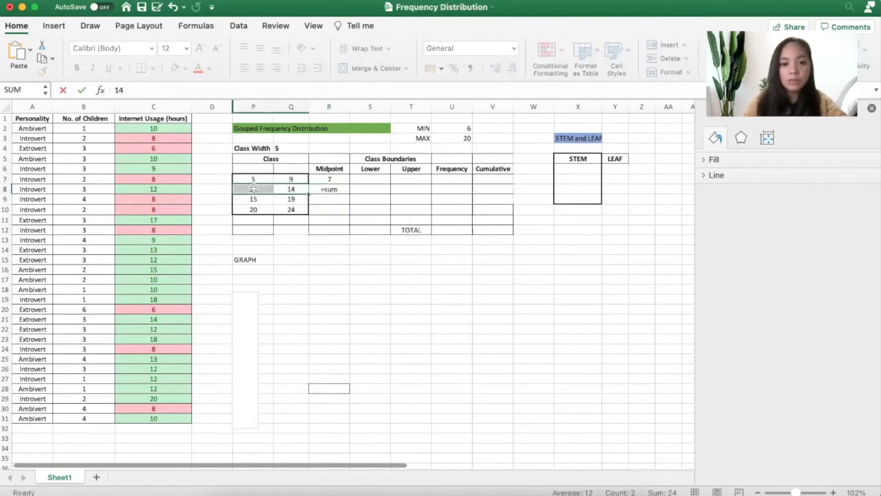
left_click(343, 189)
type("=")
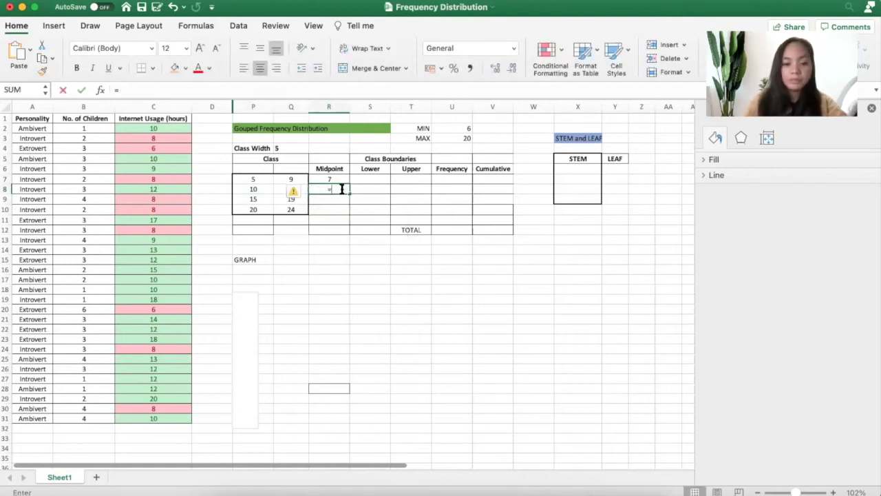
type("Sum(")
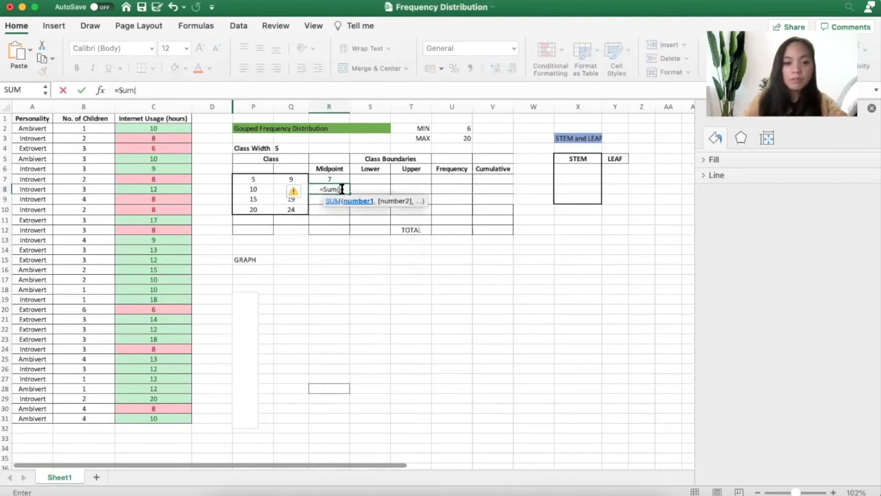
left_click_drag(266, 187, 289, 188)
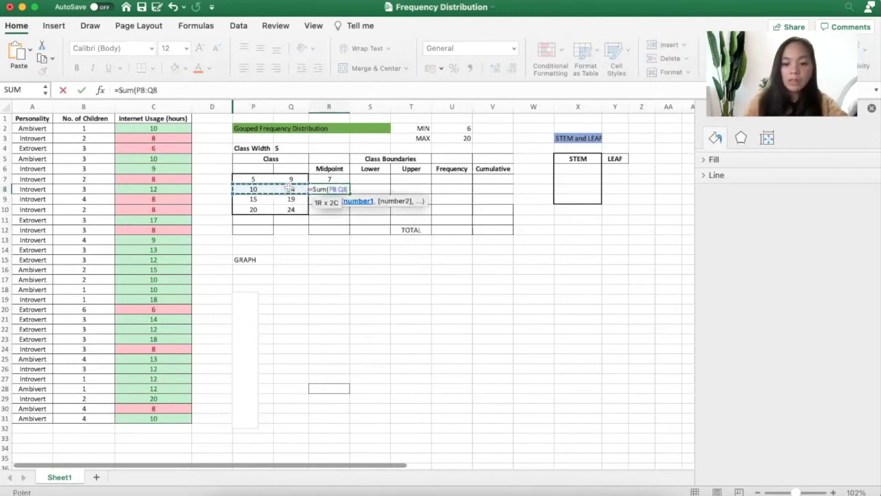
type("/")
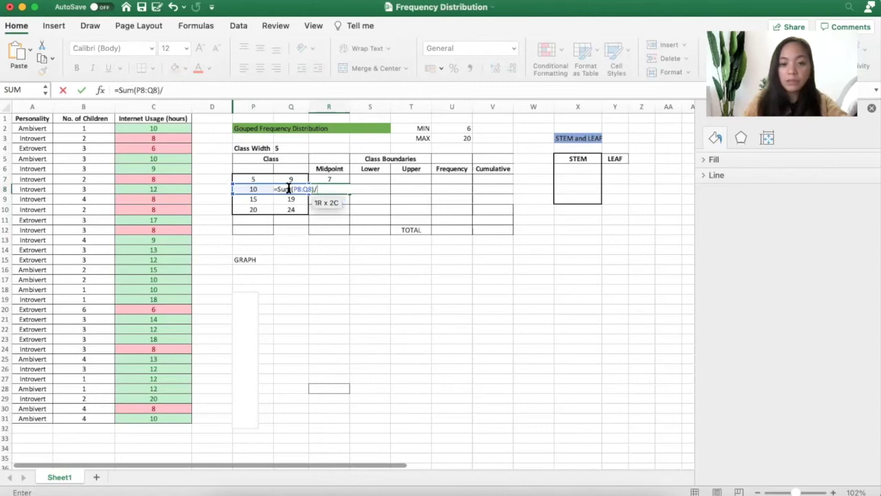
type("2")
key("Return")
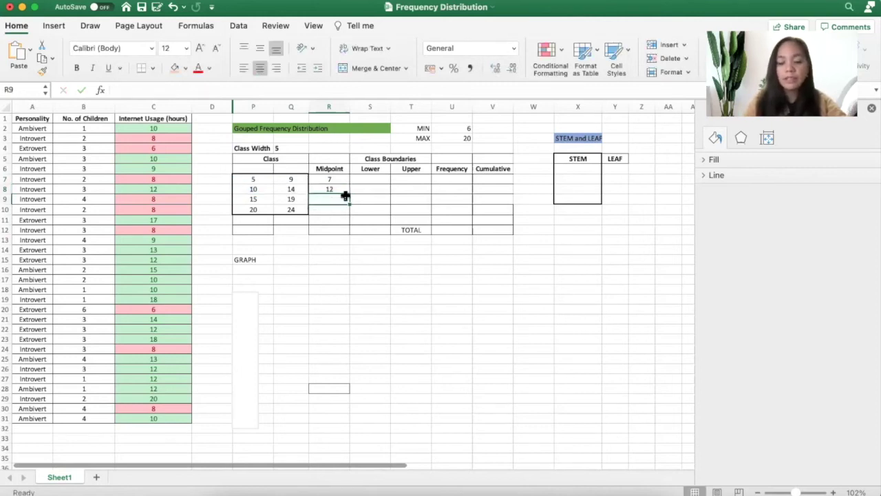
- Calculate the third class midpoint in R9 with =AVERAGE(P9:Q9), and fill the formula down to R10
type("=ave")
key("Tab")
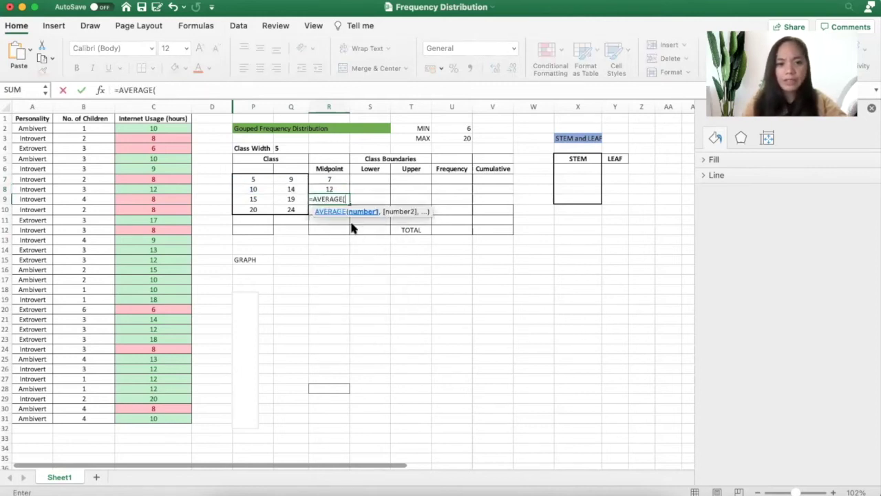
left_click_drag(287, 198, 251, 200)
key("Return")
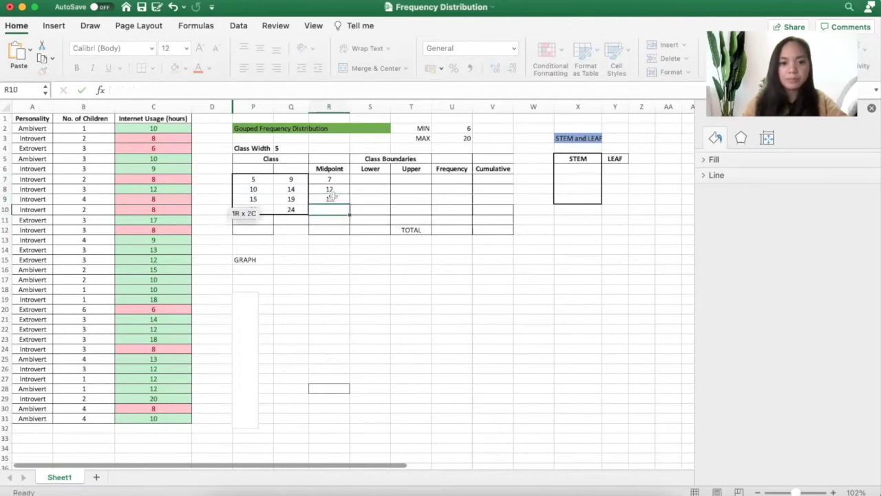
left_click(336, 198)
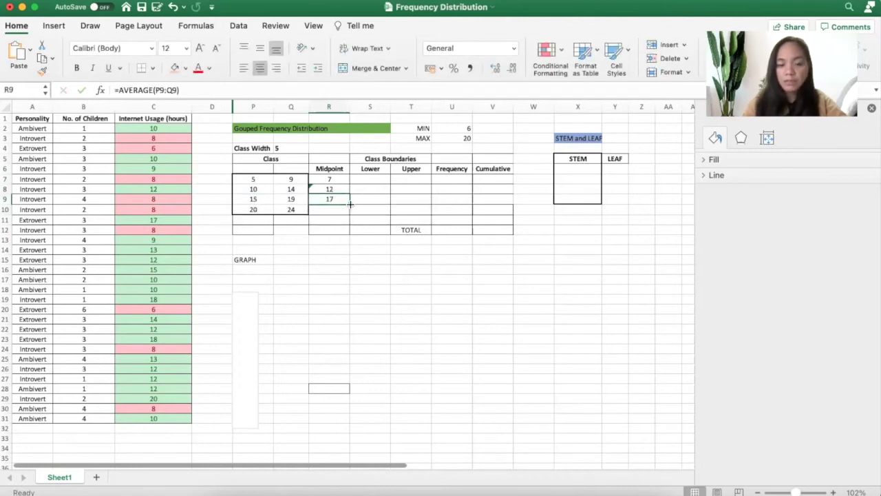
left_click_drag(350, 202, 350, 214)
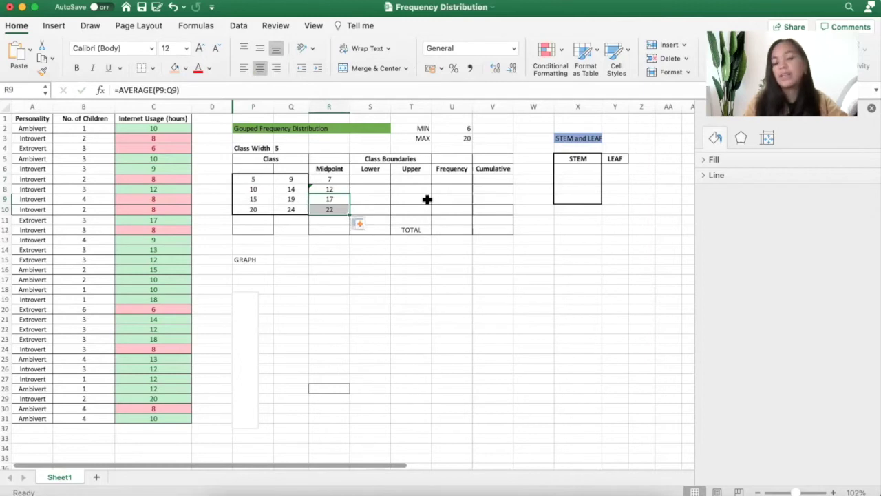
- Calculate the first lower class boundary in S7 with the formula =P7-0.5
left_click(411, 210)
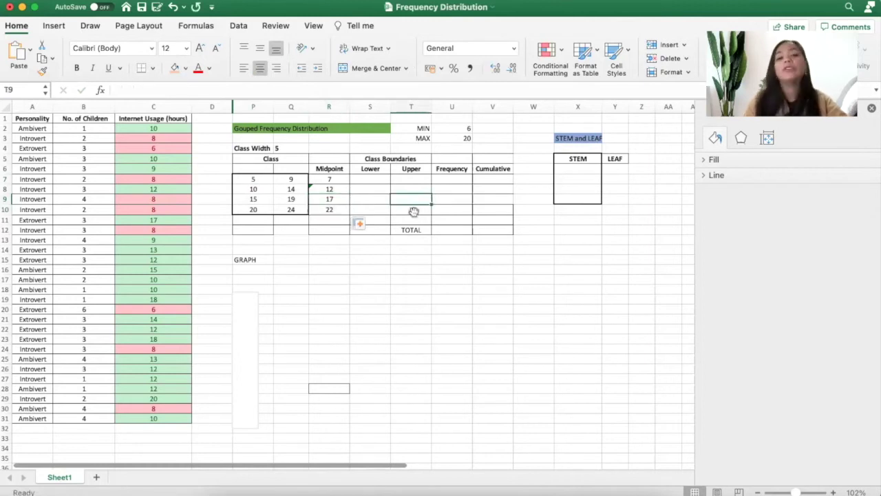
left_click(370, 177)
type("=")
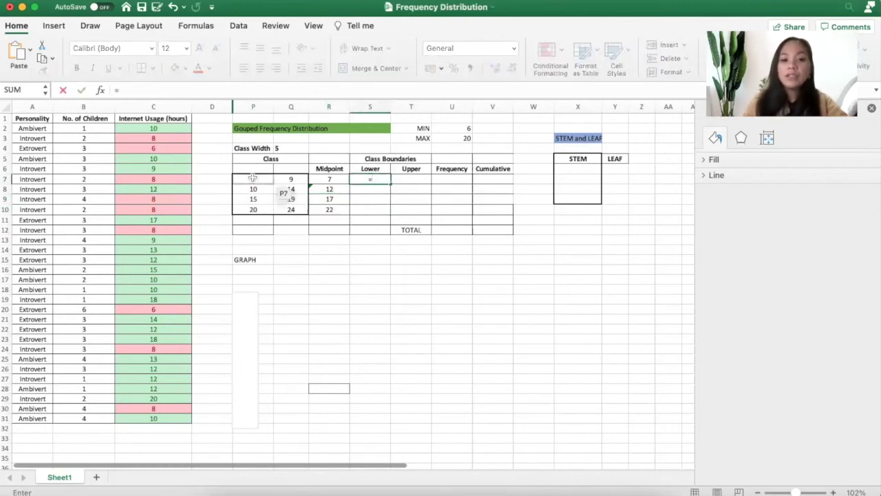
left_click(253, 177)
type("-0.5")
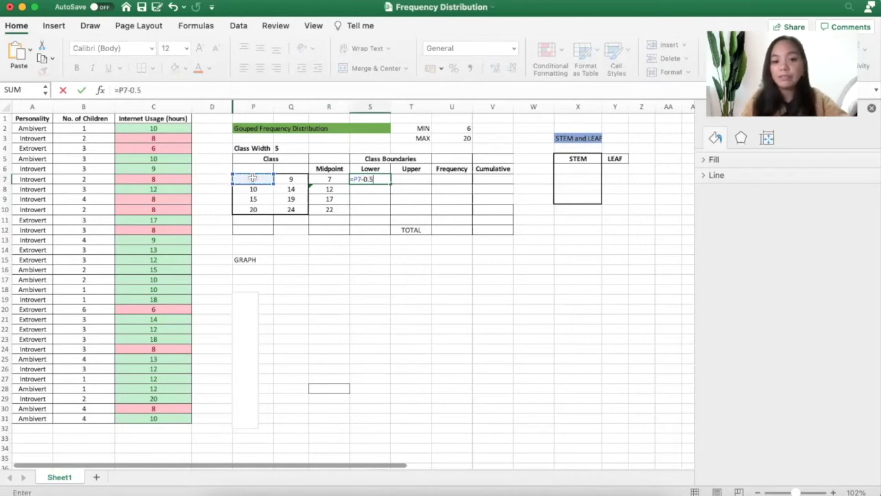
key("Return")
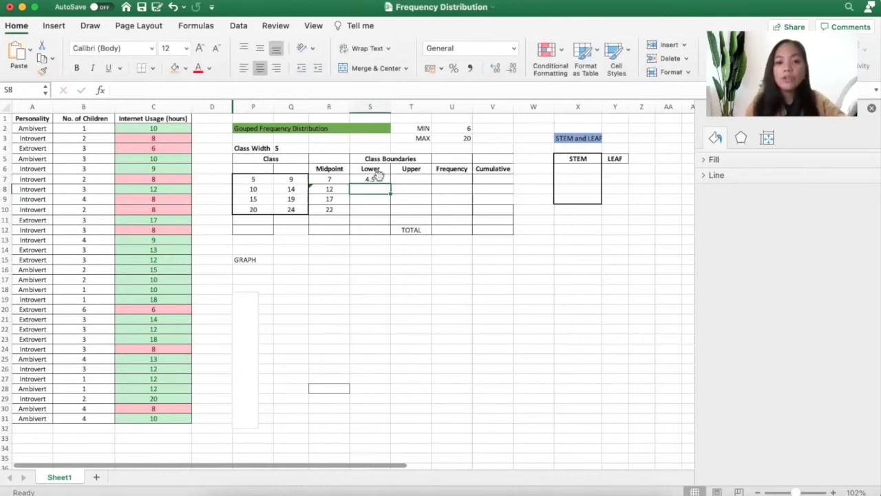
- Calculate the second lower class boundary in S8 with the formula =P8-.5
left_click(378, 177)
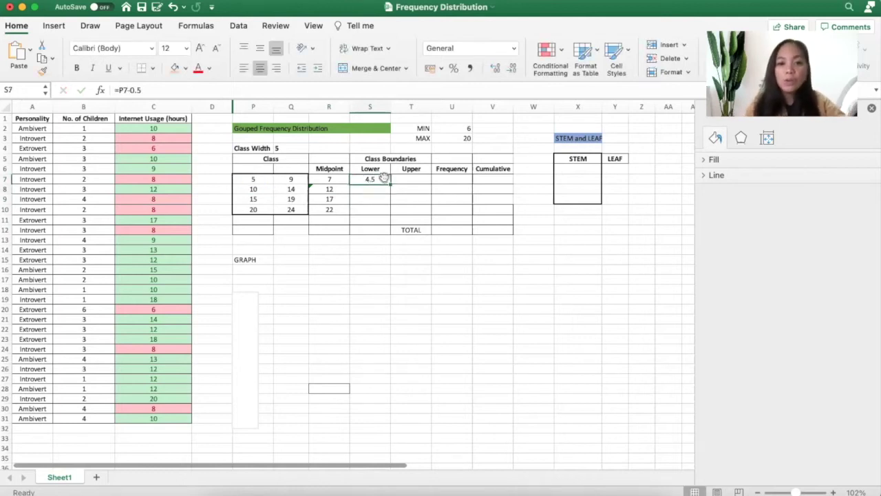
left_click(255, 179)
left_click_drag(385, 168, 374, 207)
left_click_drag(253, 169, 254, 211)
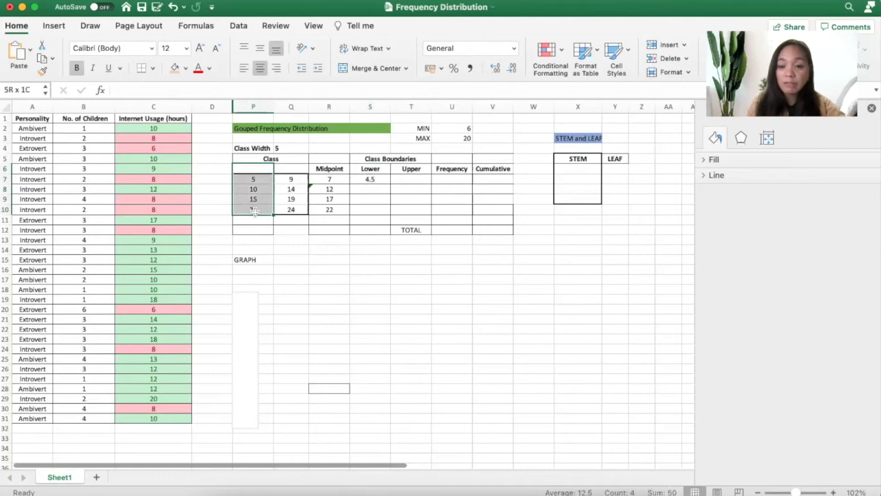
left_click(393, 189)
left_click(364, 188)
type("=")
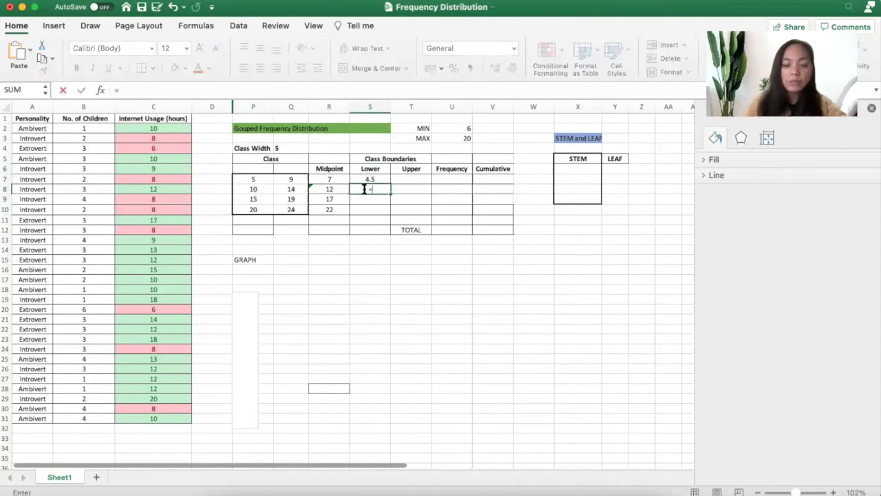
left_click(267, 190)
type("-")
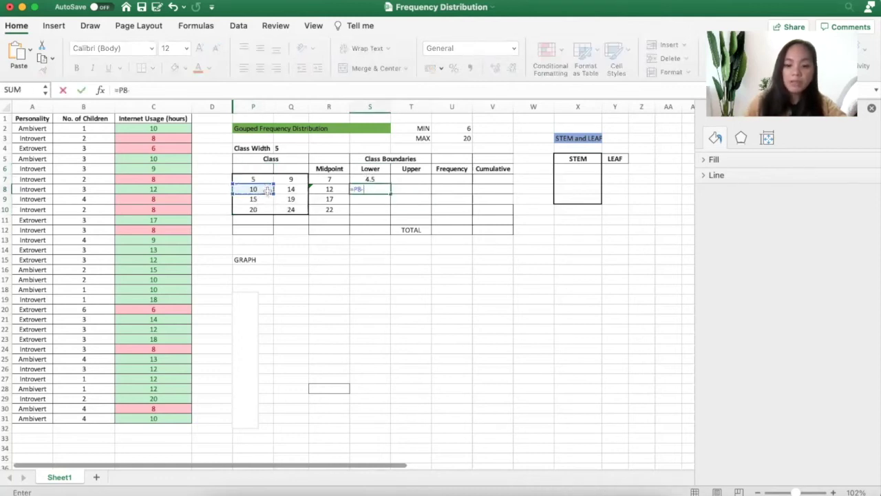
type(".5")
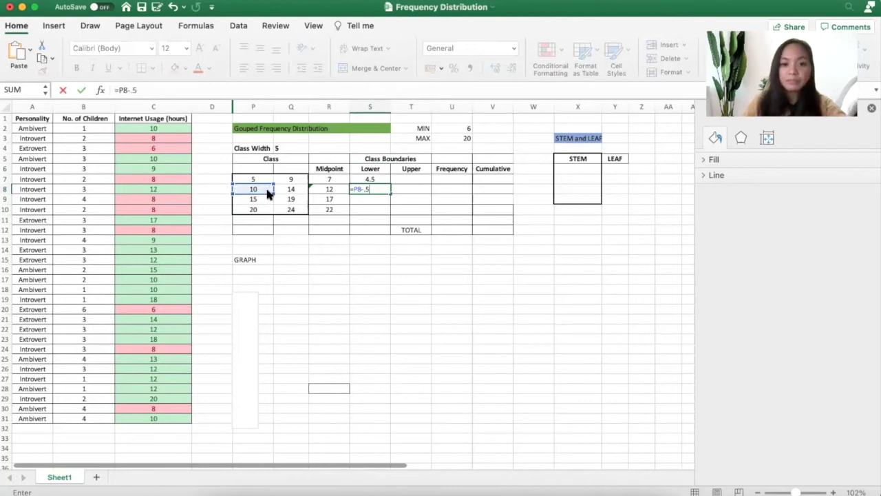
key("Return")
- Calculate the third lower class boundary in S9 with the formula =P9-.5
type("=")
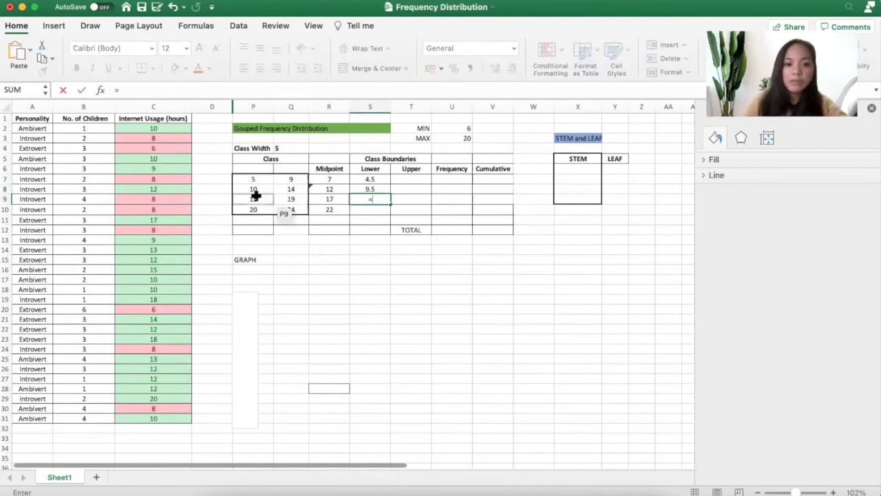
left_click(255, 196)
type("-0")
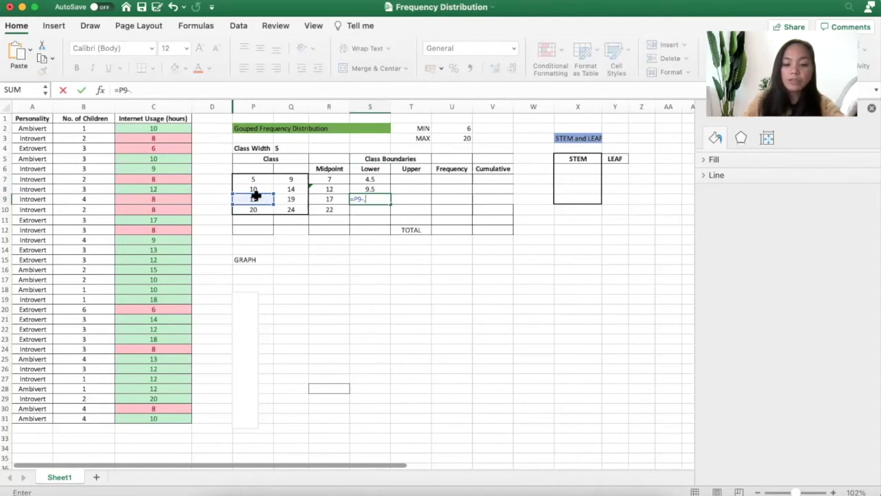
type(".5")
key("Return")
- Fill the lower boundary formula from S7 down through S10
left_click(387, 181)
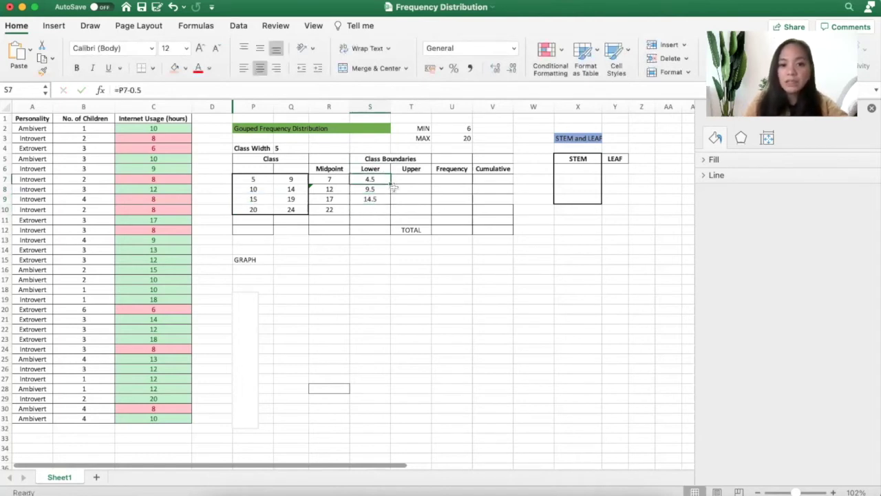
left_click_drag(391, 183, 390, 213)
left_click(465, 228)
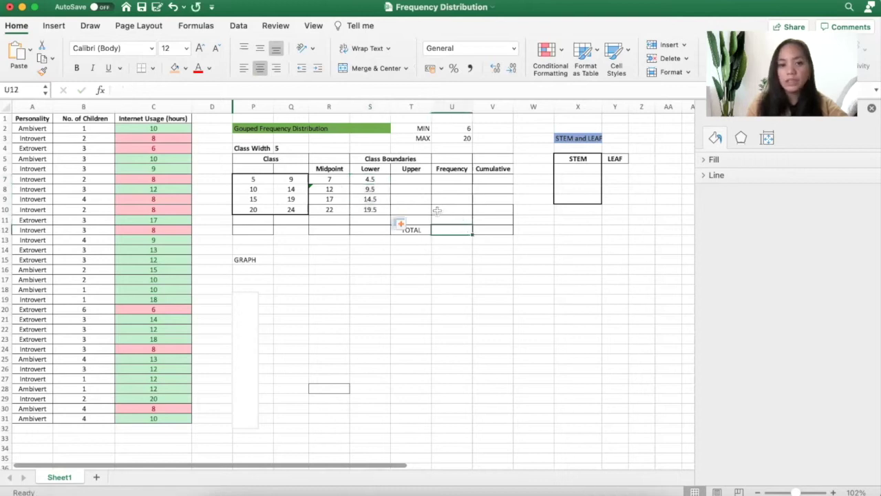
- Calculate the first upper class boundary in T7 with the formula =Q7+0.5
left_click(416, 181)
type("=")
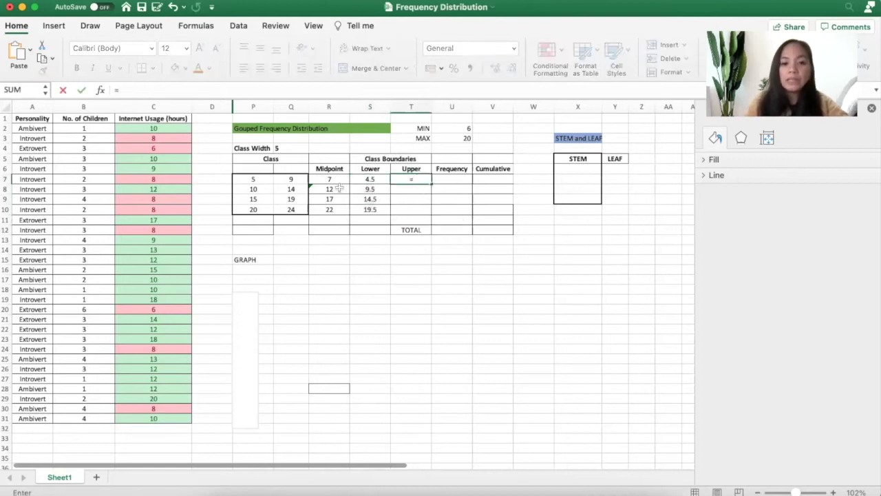
left_click(290, 180)
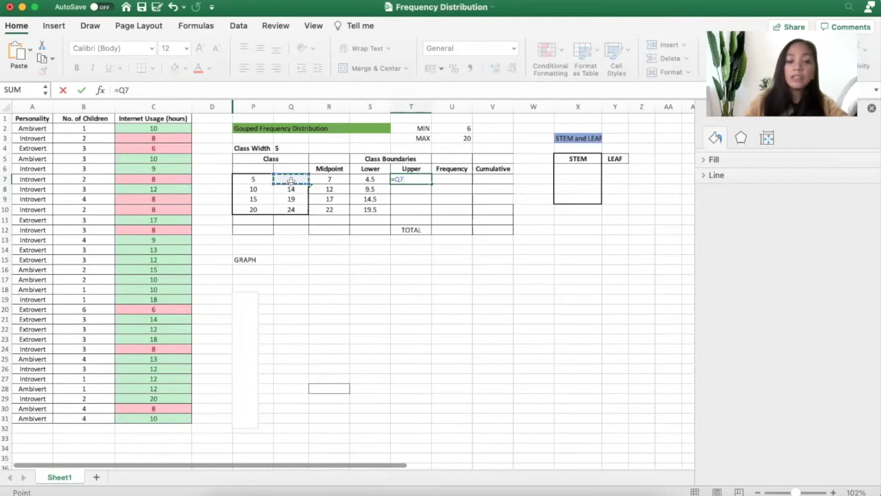
type("+0.5")
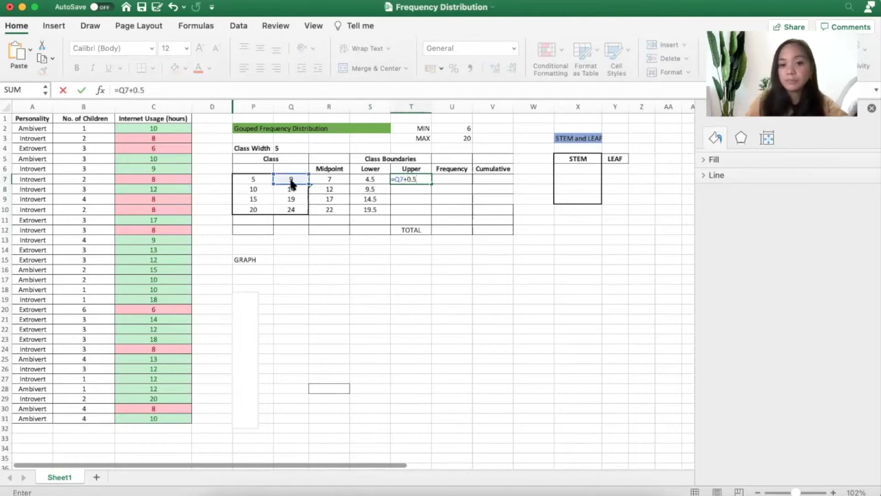
key("Return")
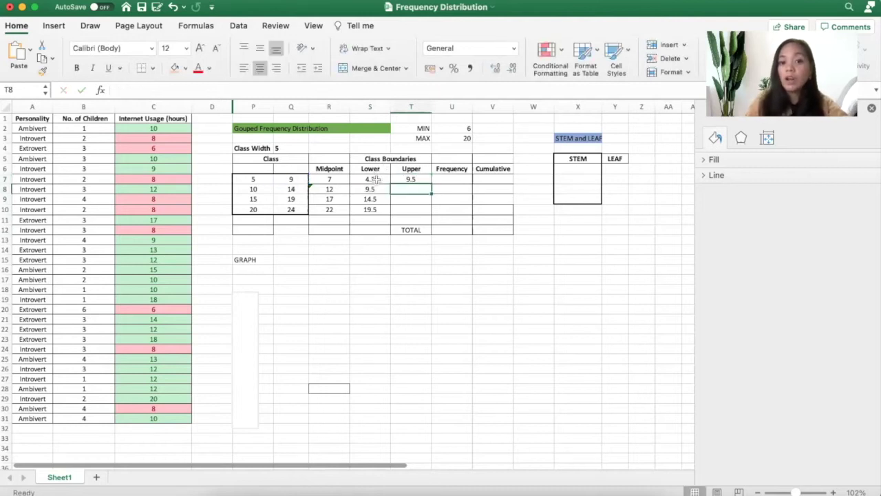
- Calculate the second upper class boundary in T8 with the formula =Q8+0.5
left_click(373, 179)
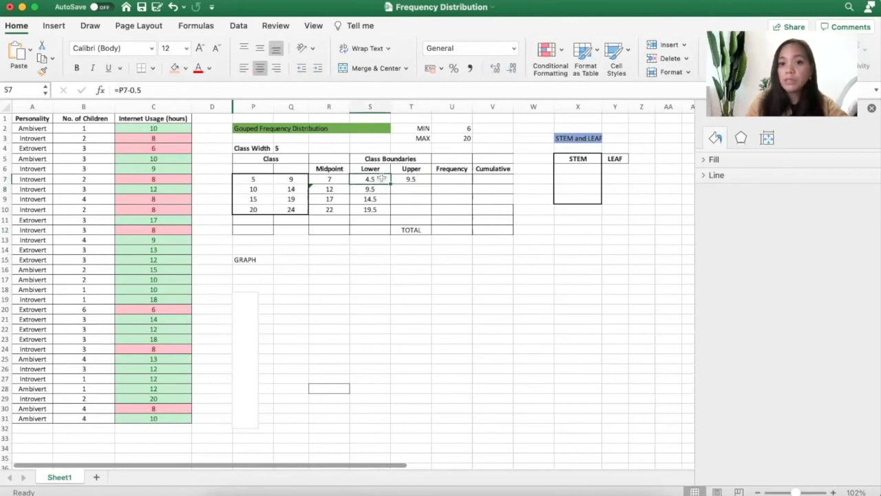
left_click(420, 179)
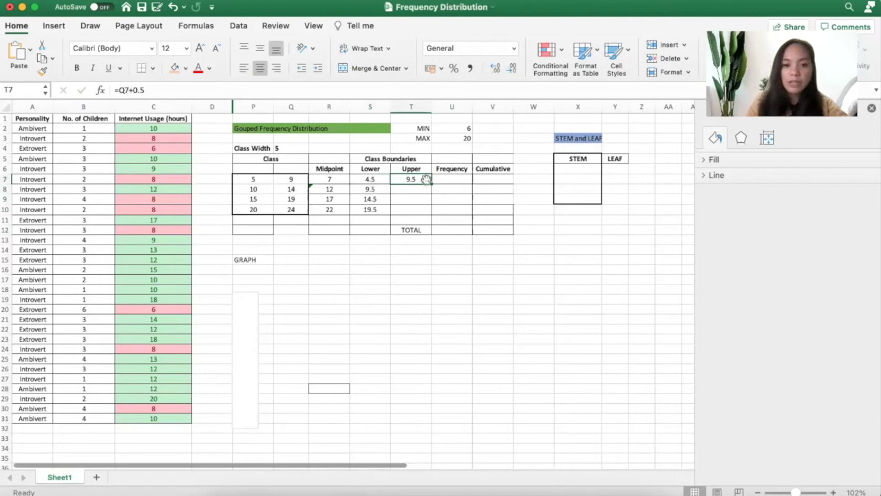
left_click(411, 190)
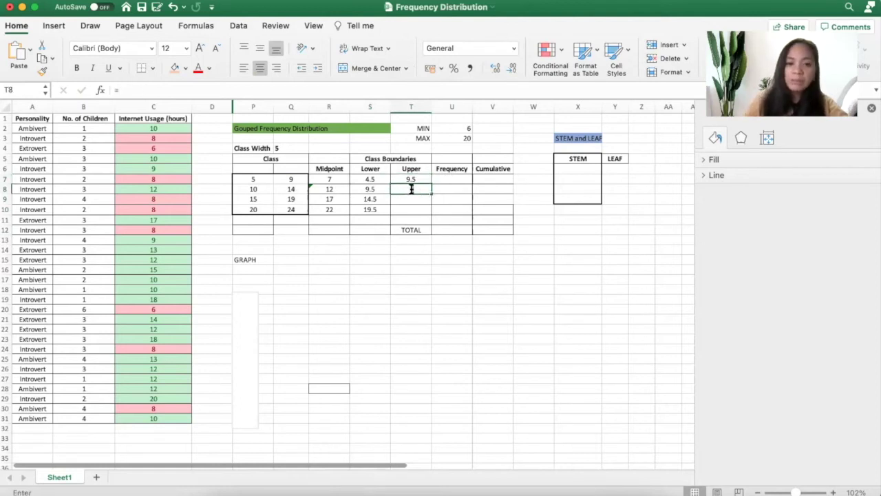
type("=")
left_click(293, 189)
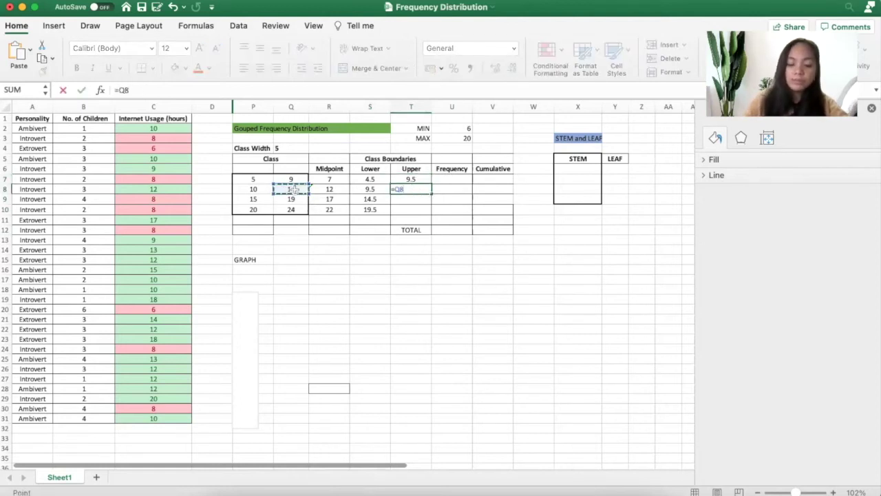
type("+0.5")
key("Return")
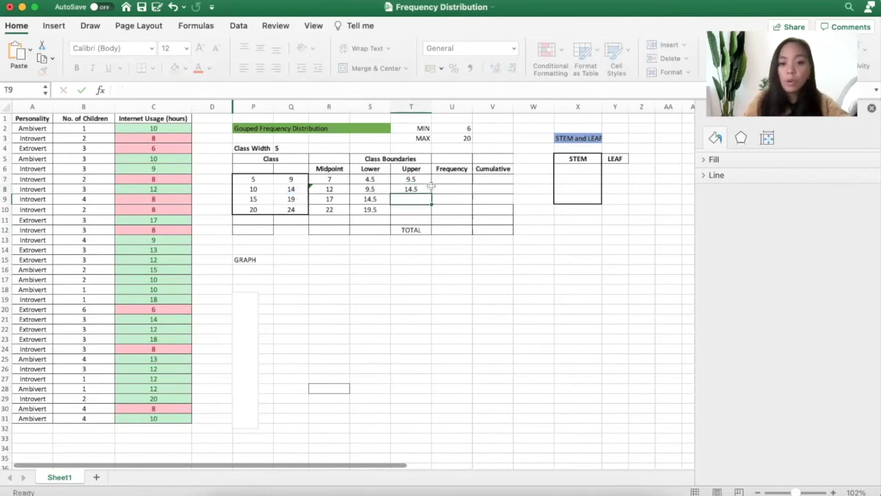
- Fill the upper boundary formula from T7 down through T10
left_click(418, 179)
left_click_drag(432, 184, 430, 211)
left_click(519, 280)
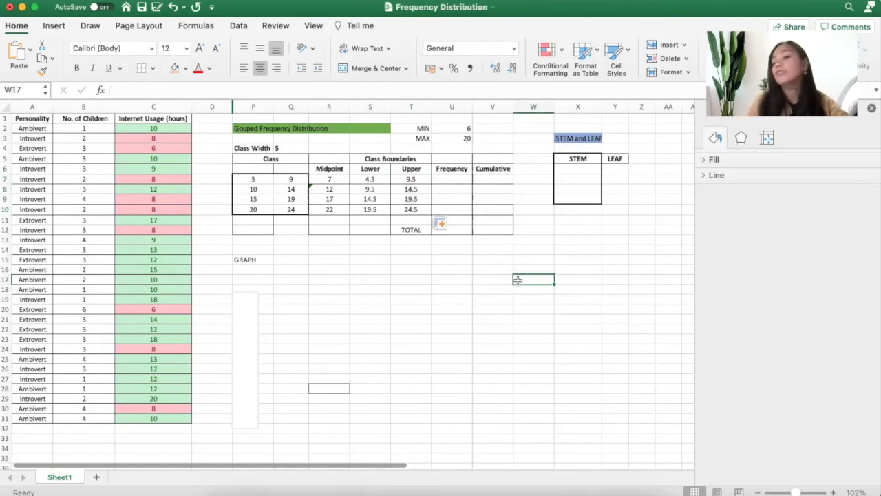
left_click(447, 299)
left_click(447, 178)
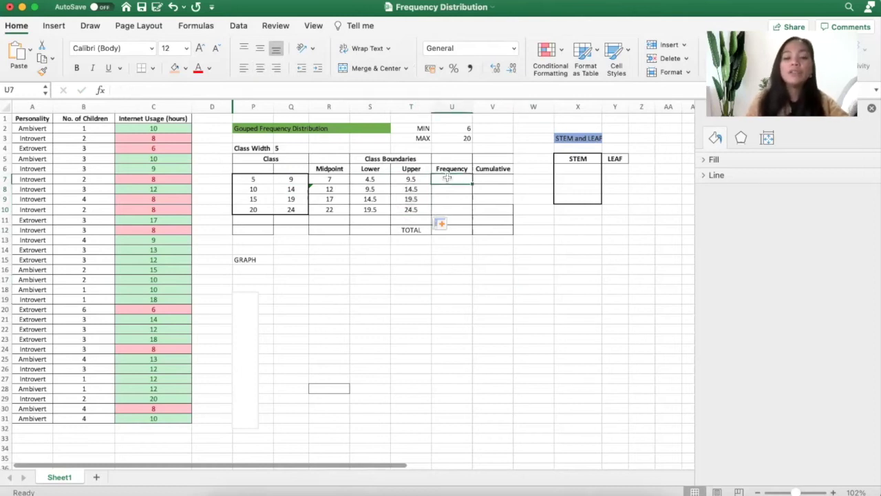
type("=")
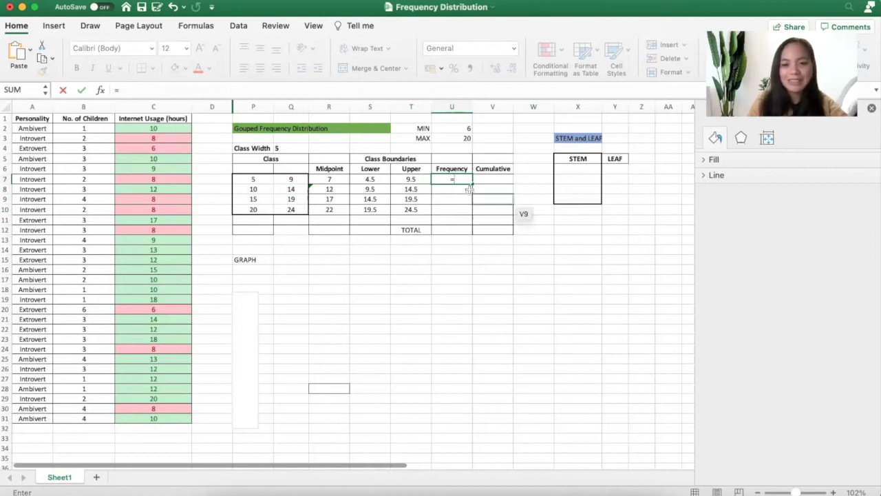
key("Escape")
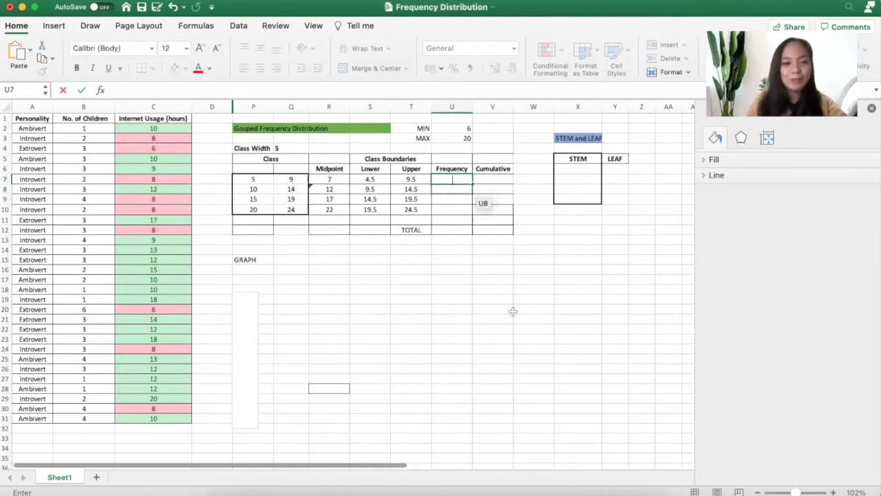
left_click(517, 309)
- Highlight the Internet Usage values that fall in the 5 to 9 class with a yellow fill
mouse_move(260, 182)
left_mouse_down()
mouse_move(289, 182)
mouse_move(256, 180)
left_mouse_up()
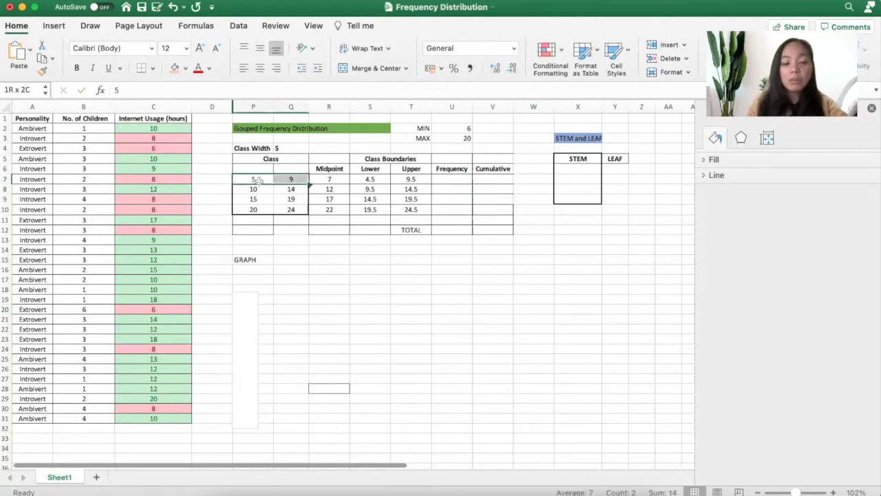
left_click(248, 337)
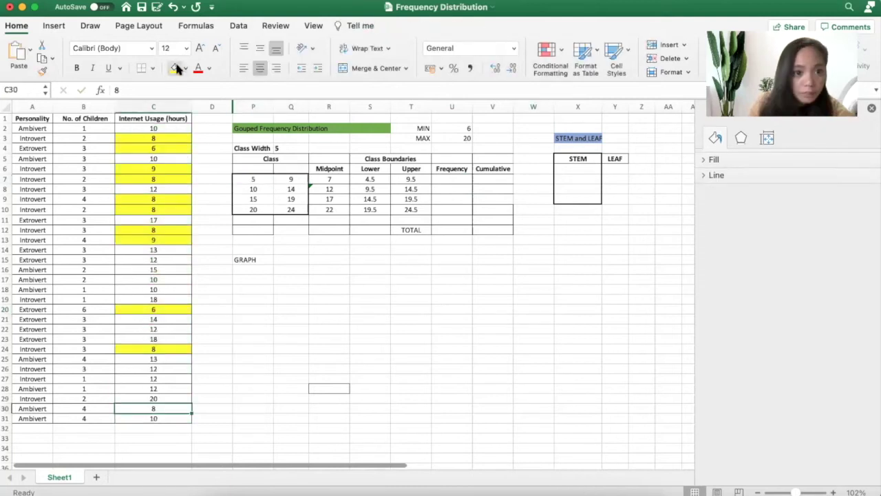
left_click(176, 68)
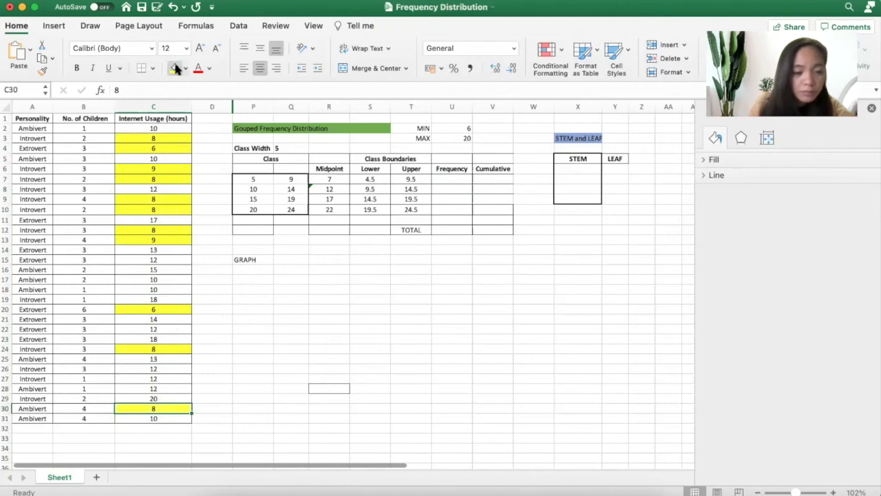
- Enter 11 as the frequency of the 5 to 9 class in U7
left_click(455, 180)
type("11")
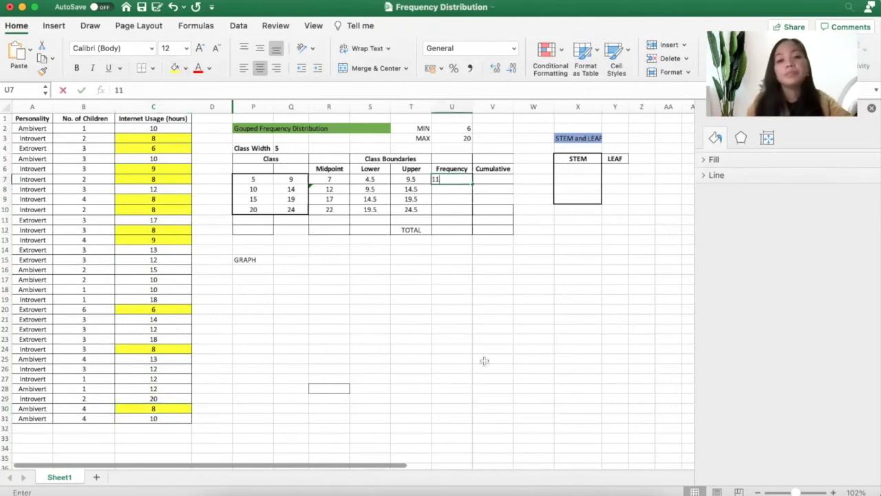
left_click(482, 355)
left_click(290, 179)
left_click(318, 379)
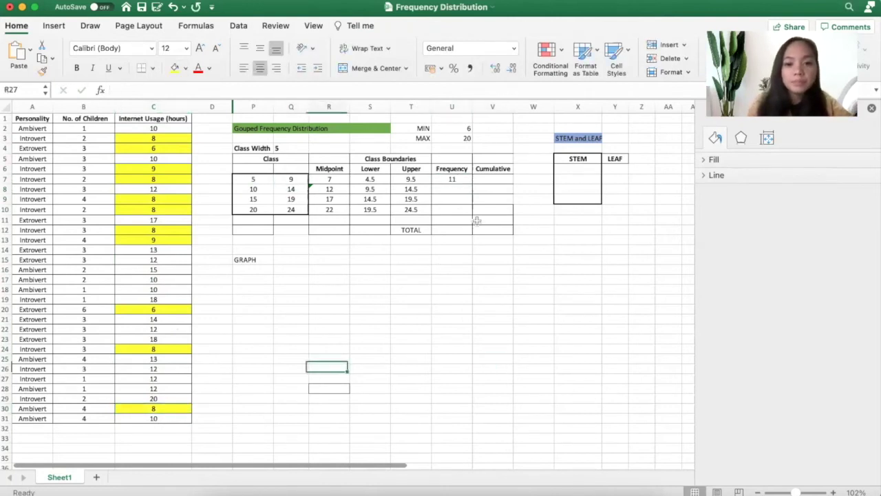
- Highlight the Internet Usage values that fall in the 10 to 14 class with an orange fill
left_click(456, 193)
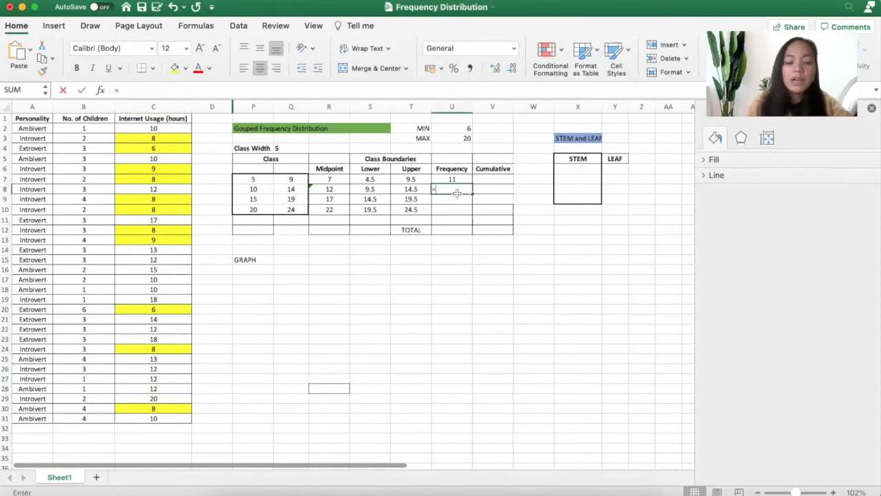
left_click(424, 262)
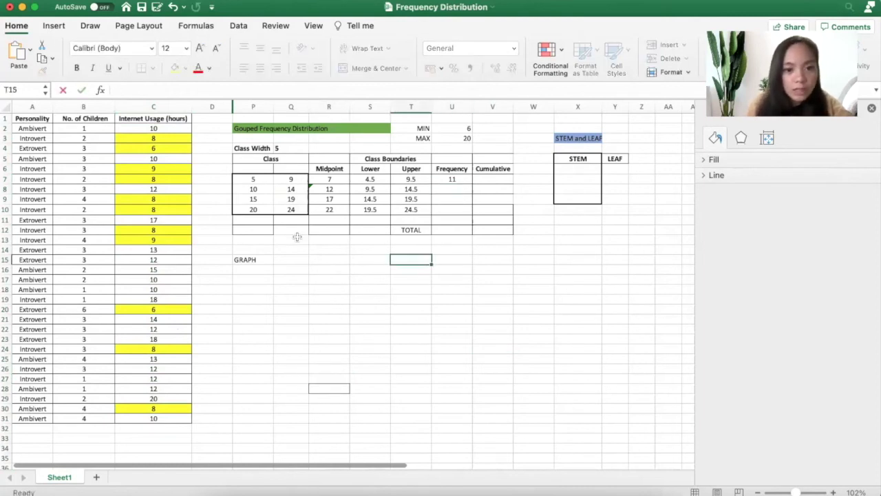
left_click(167, 159)
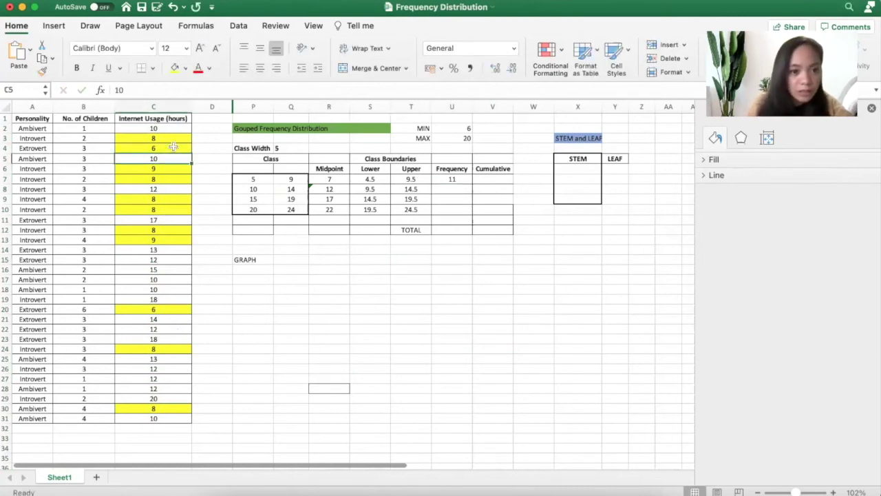
left_click(187, 68)
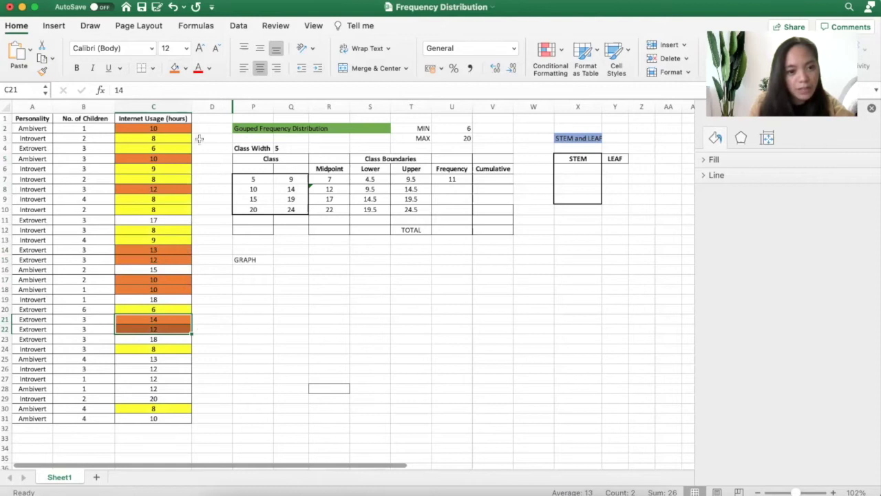
left_click(163, 386)
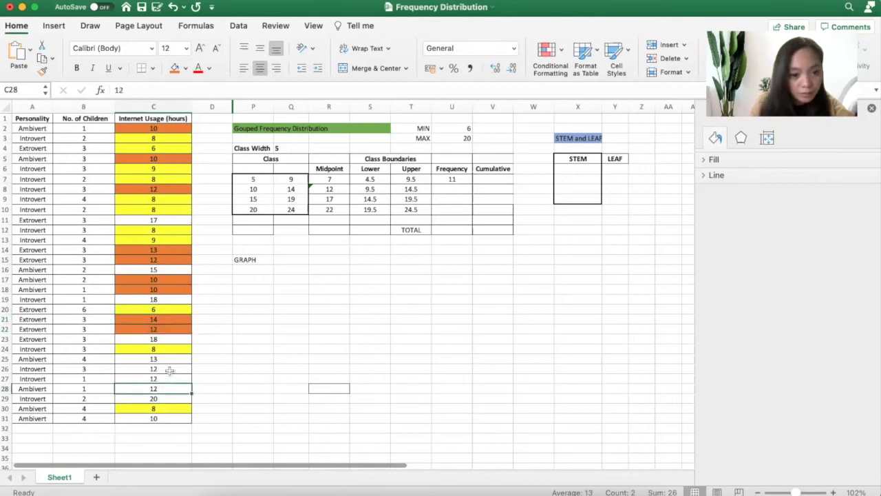
left_click_drag(163, 369, 163, 388)
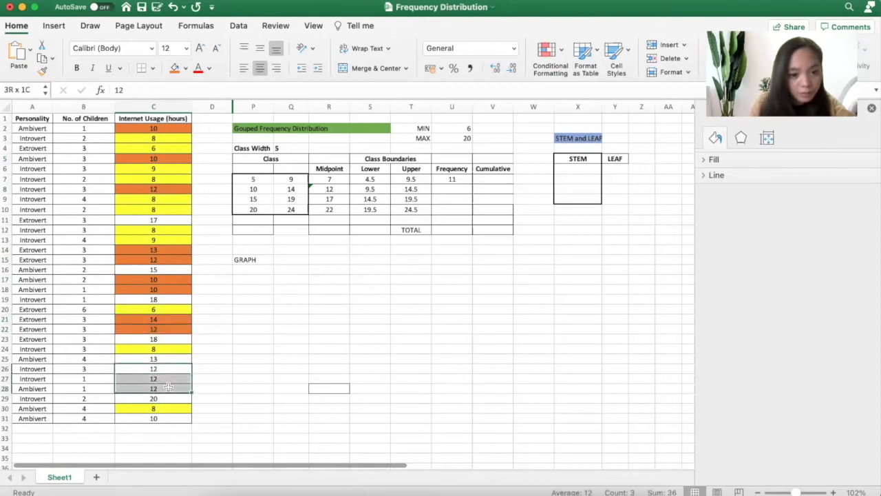
left_click(175, 68)
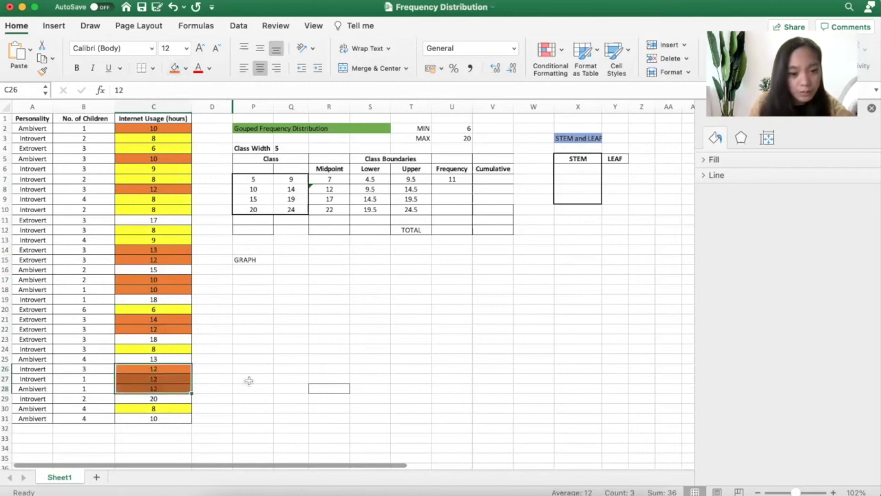
left_click(181, 358)
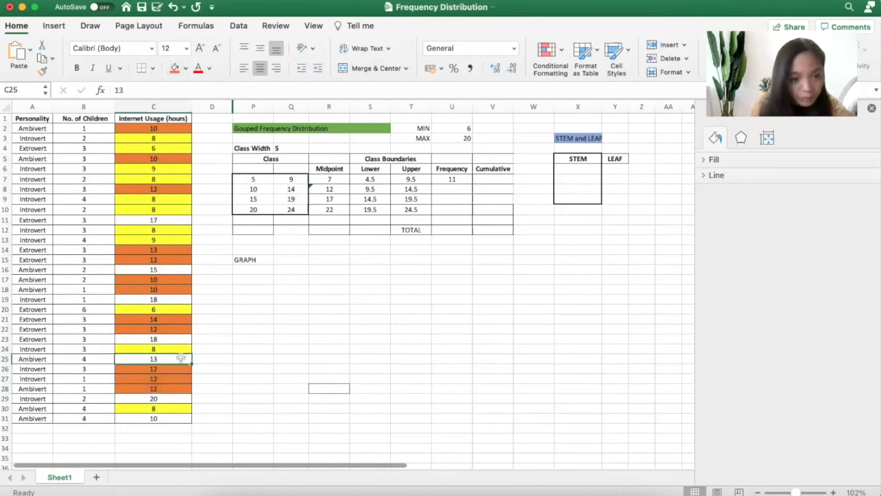
left_click(176, 71)
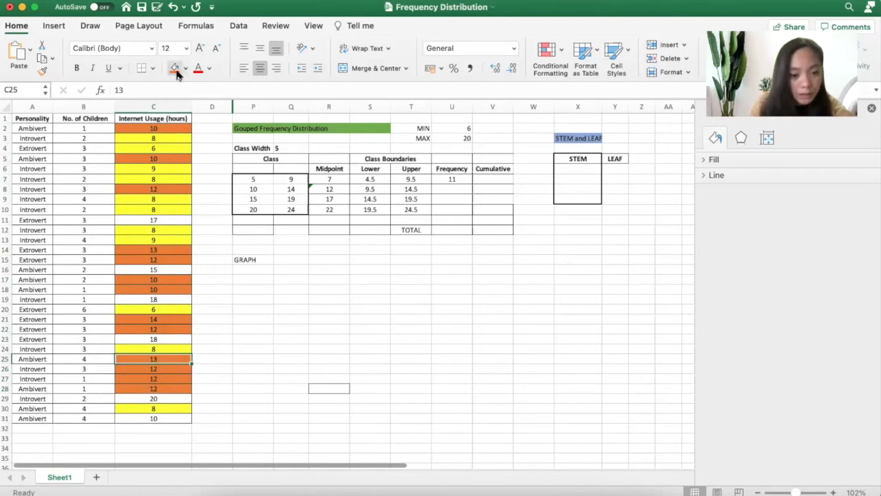
left_click(170, 418)
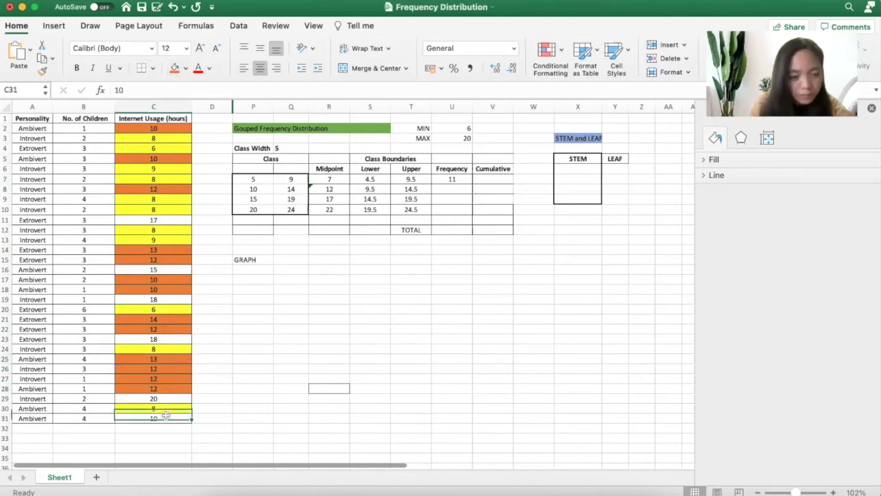
left_click(176, 69)
- Enter 14 as the frequency of the 10 to 14 class in U8
left_click(455, 193)
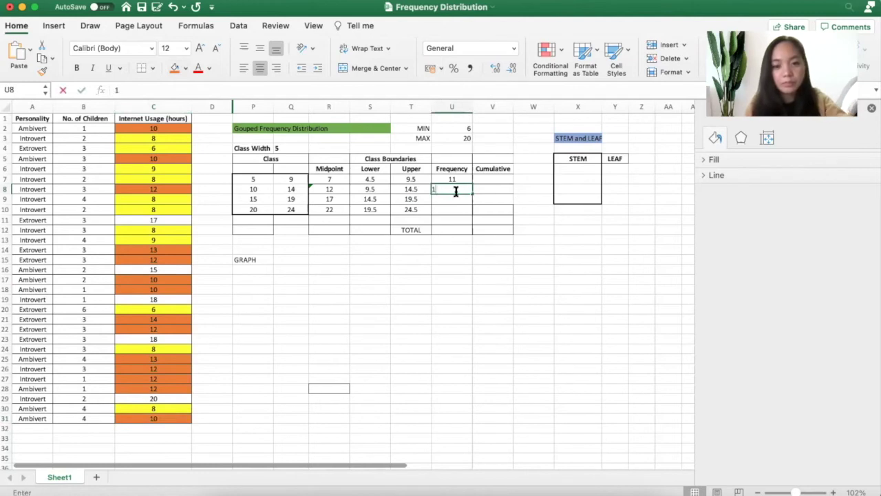
type("14")
left_click(488, 275)
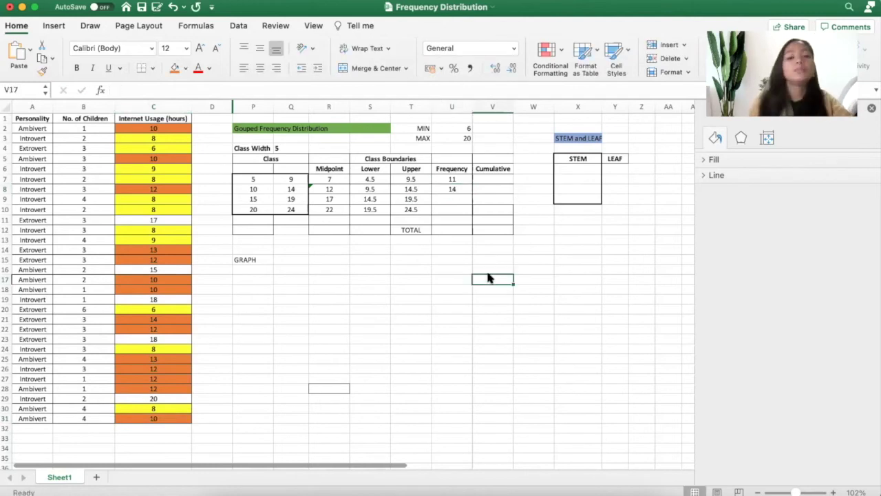
- Apply a light blue fill to R20 and to the 15 to 19 class values in C11, C16 and C19
left_click(335, 309)
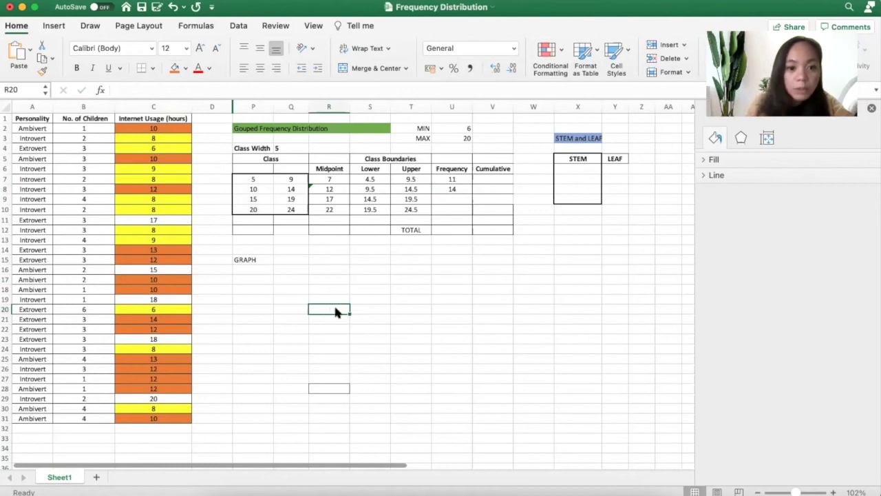
left_click(186, 68)
left_click(153, 219, "super")
left_click(153, 269, "super")
left_click(153, 299, "super")
left_click(153, 339, "super")
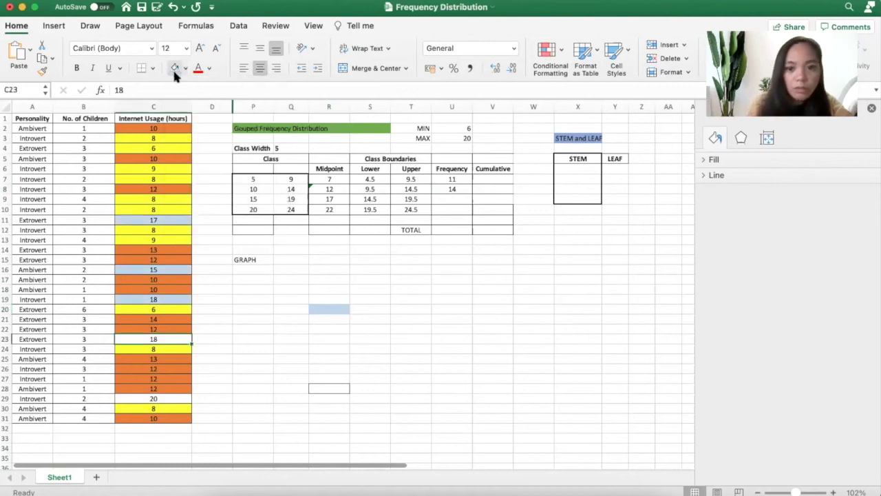
- Enter 4 as the frequency of the 15 to 19 class in U9
left_click(459, 197)
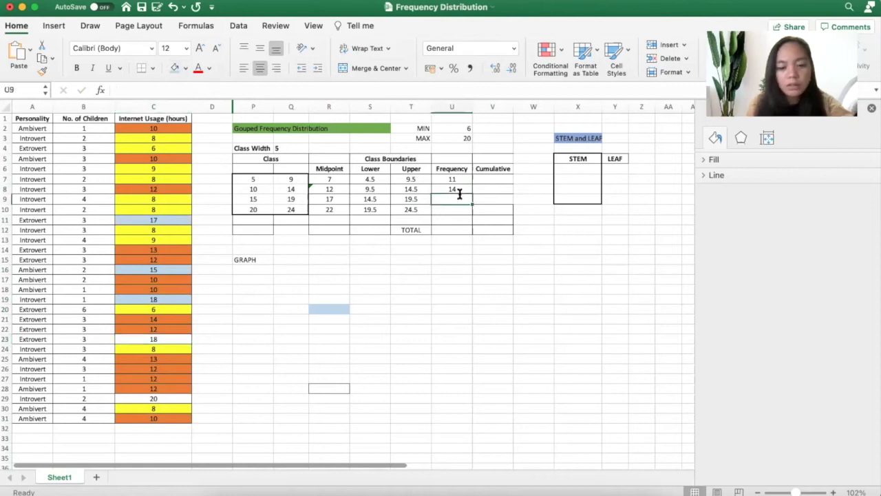
type("4")
key("Return")
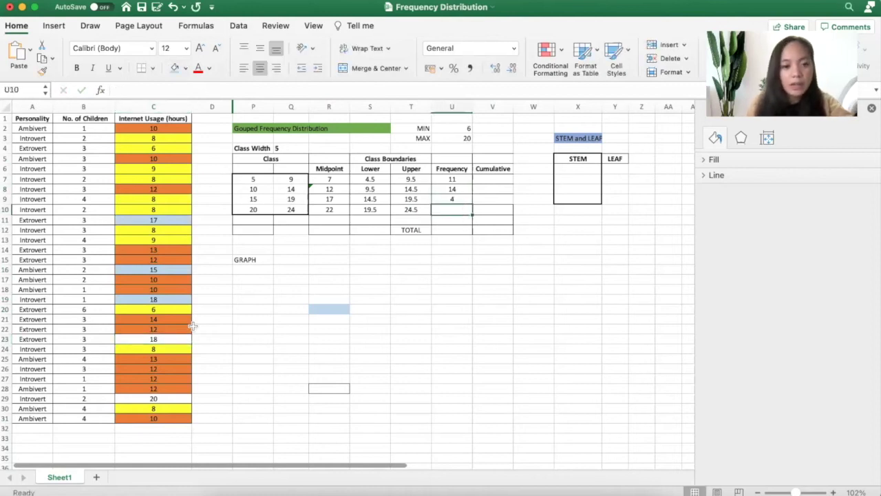
- Fill the Internet Usage value in C23 light blue and enter 1 as the frequency of the 20 to 24 class in U10
left_click(172, 337)
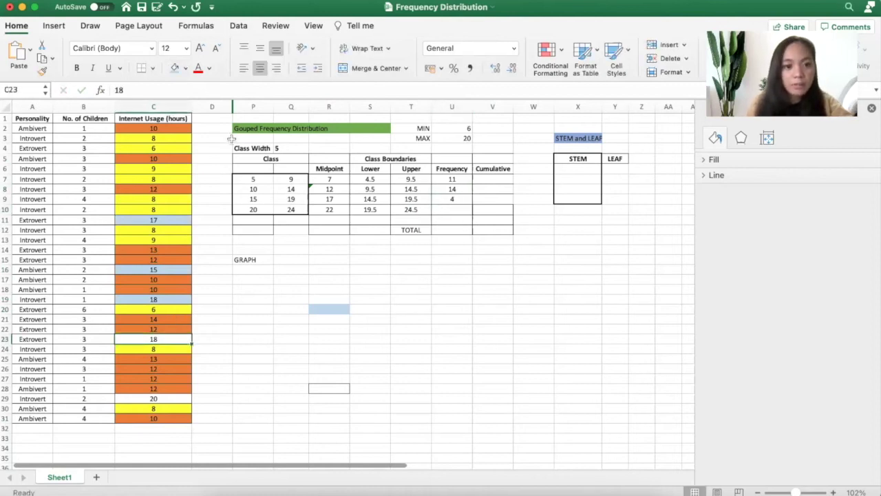
left_click(176, 70)
left_click(460, 209)
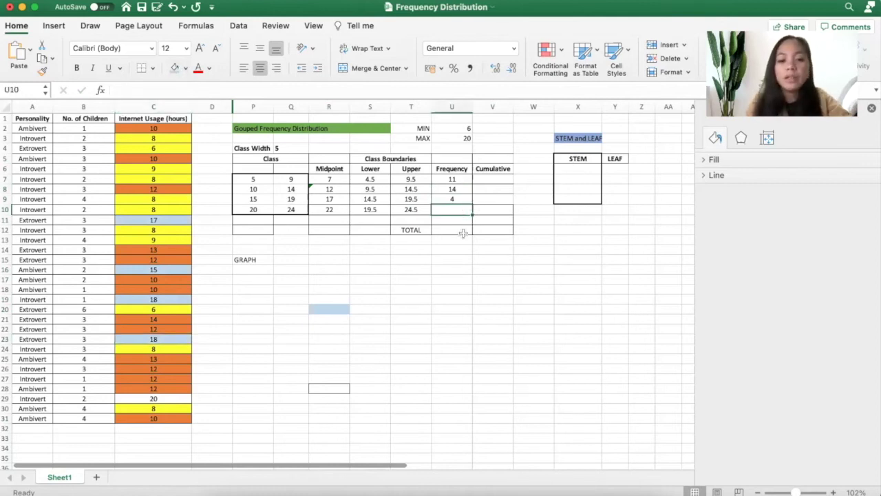
type("1")
- Total the class frequencies in U12 with the formula =SUM(U7:U10)
left_click(463, 236)
type("=sum")
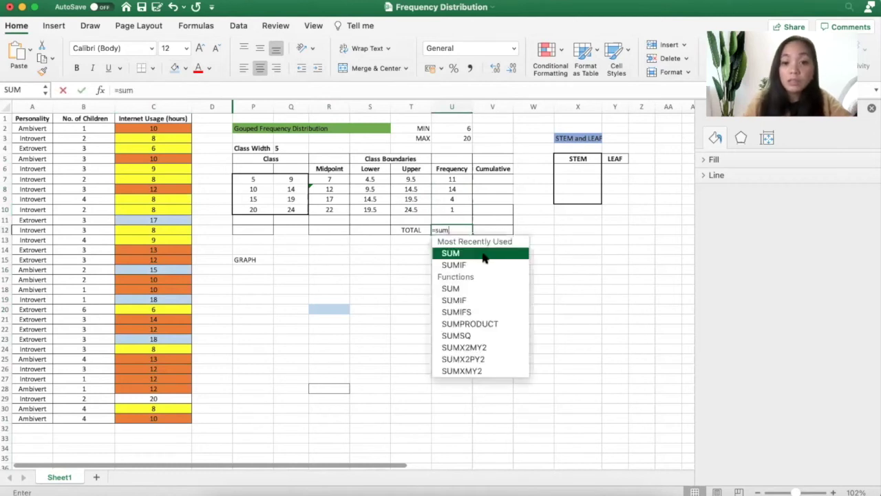
key("Tab")
left_click_drag(451, 179, 452, 209)
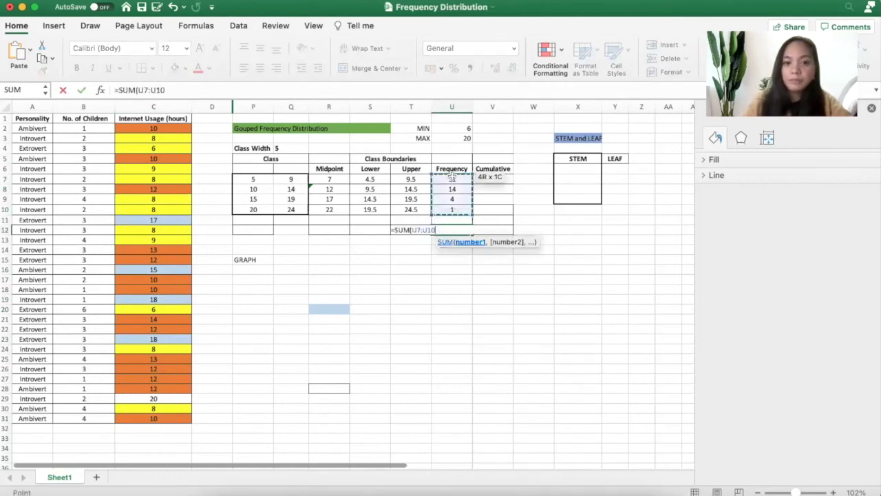
key("Return")
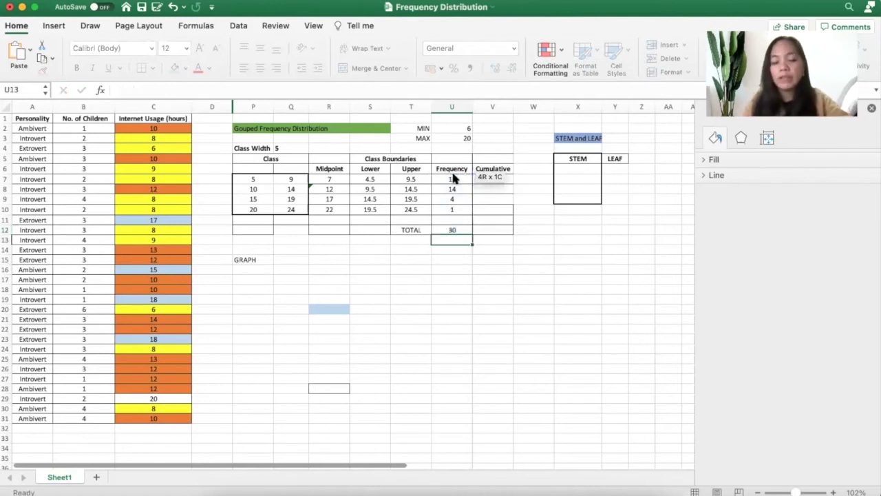
left_click(531, 301)
left_click(467, 232)
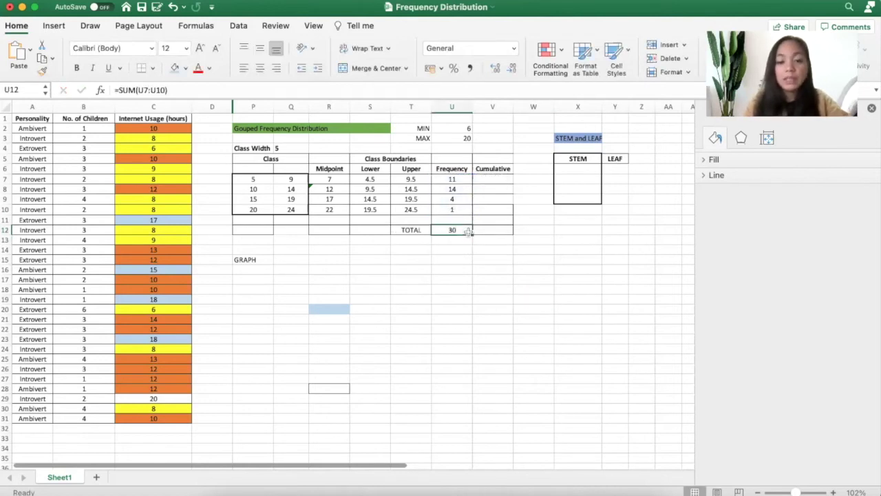
left_click(511, 259)
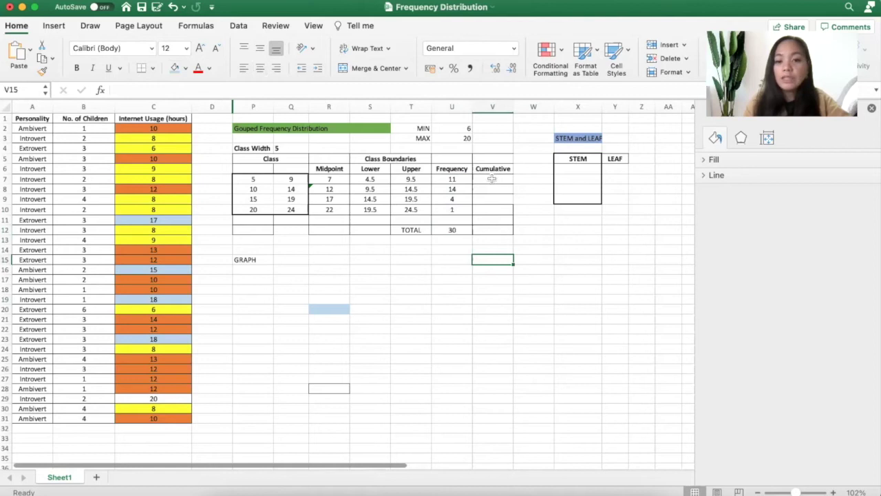
- Set the first cumulative frequency in V7 equal to the first class frequency with =U7
left_click(492, 178)
type("=")
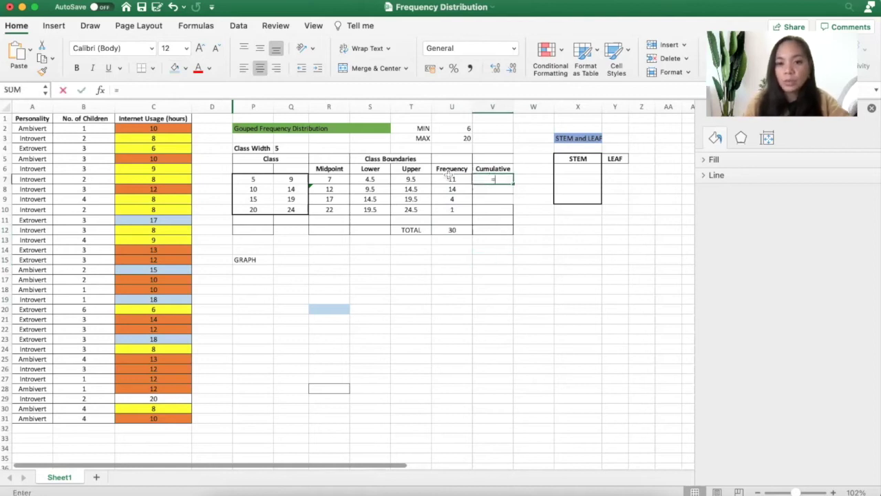
left_click(450, 178)
key("Return")
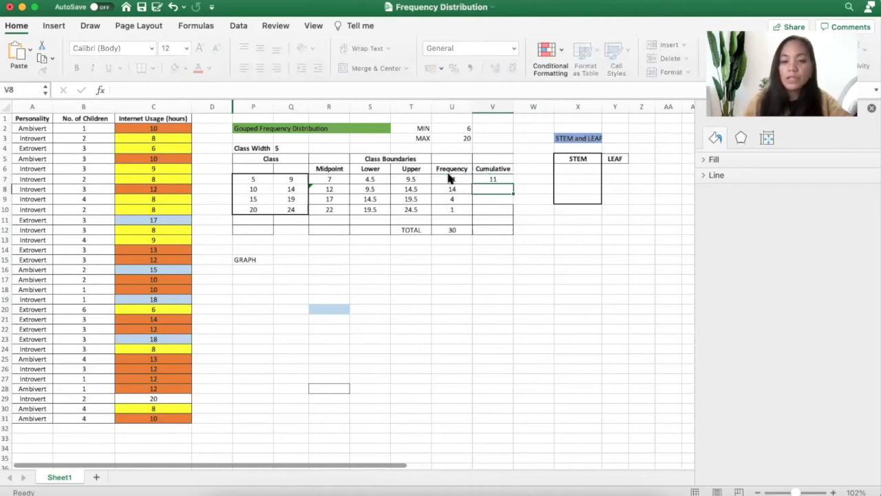
- Calculate the second cumulative frequency in V8 with the formula =V7+U8
type("=")
left_click(495, 176)
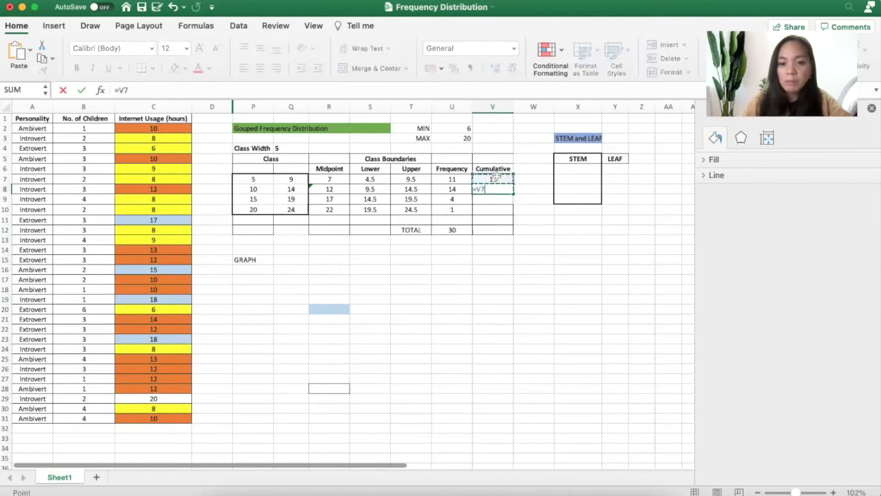
type("+")
left_click(450, 188)
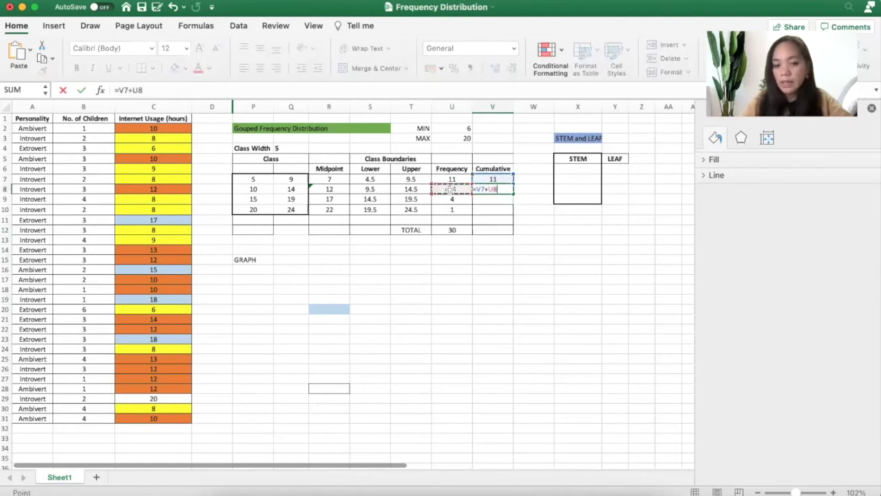
key("Return")
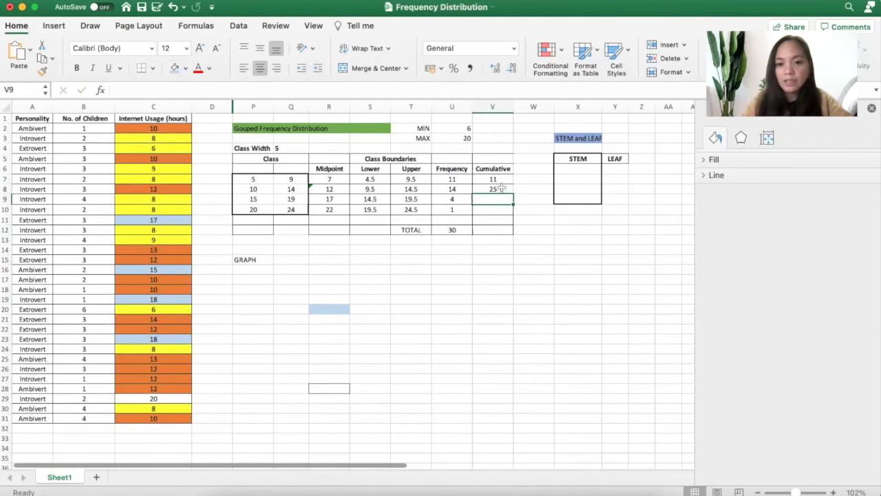
- Calculate the third cumulative frequency in V9 with the formula =V8+U9
type("=")
left_click(501, 189)
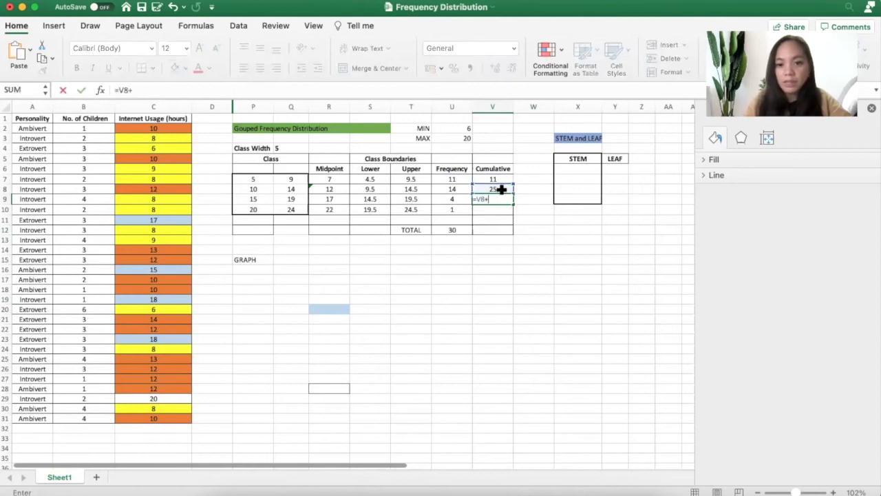
type("+")
left_click(455, 199)
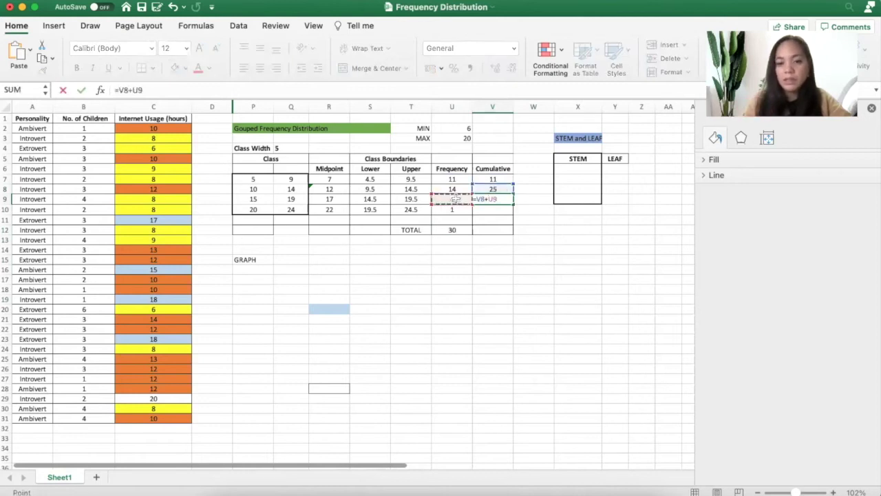
key("Return")
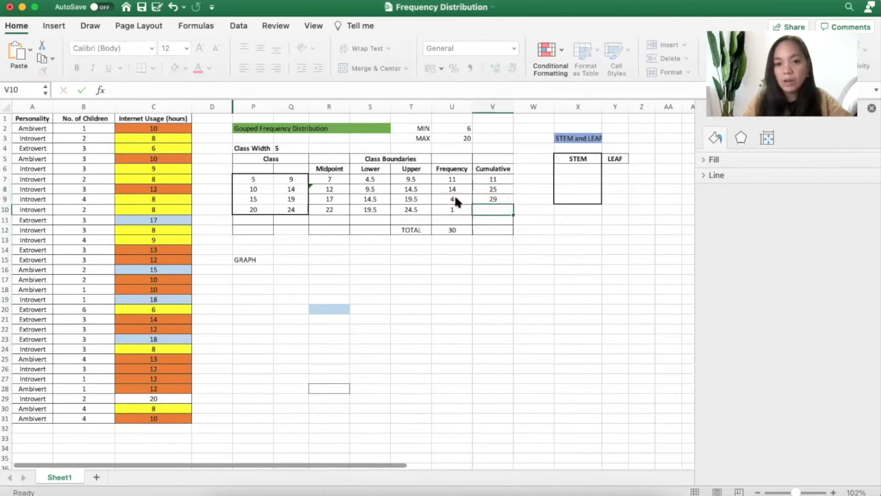
- Fill the cumulative frequency formula from V8 down through V10
left_click(506, 191)
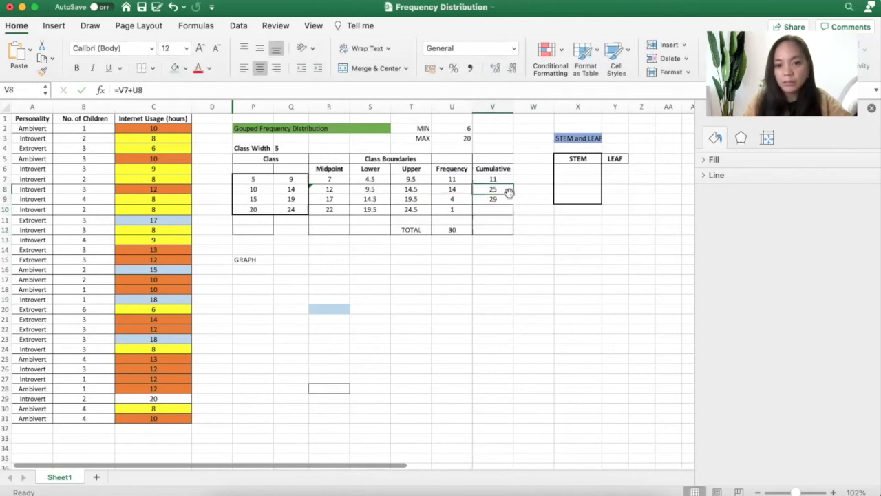
left_click_drag(511, 205, 510, 212)
left_click(592, 316)
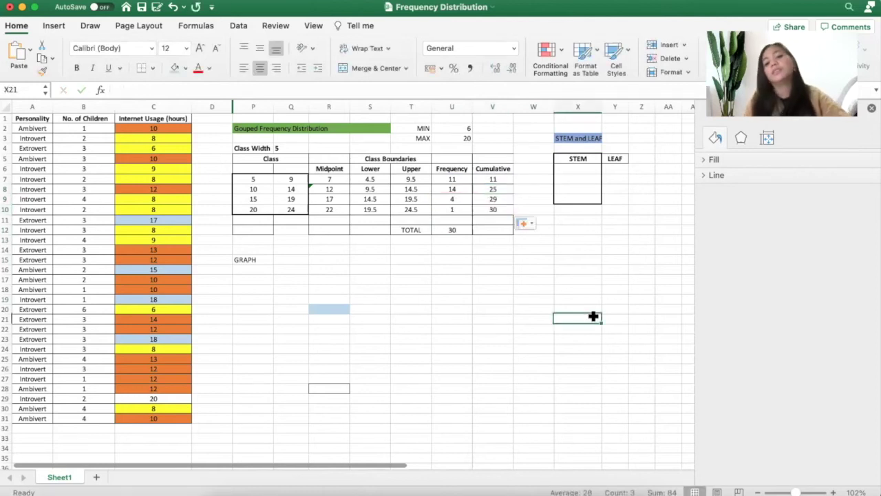
left_click(454, 231)
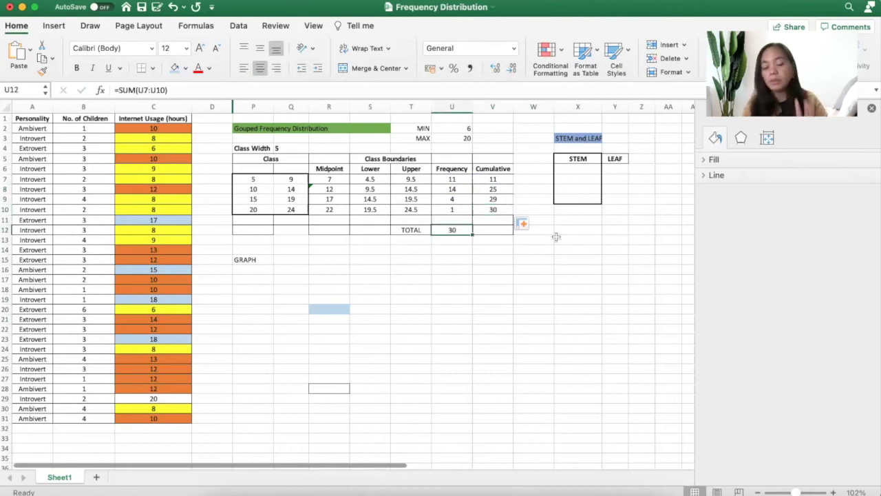
left_click(479, 179)
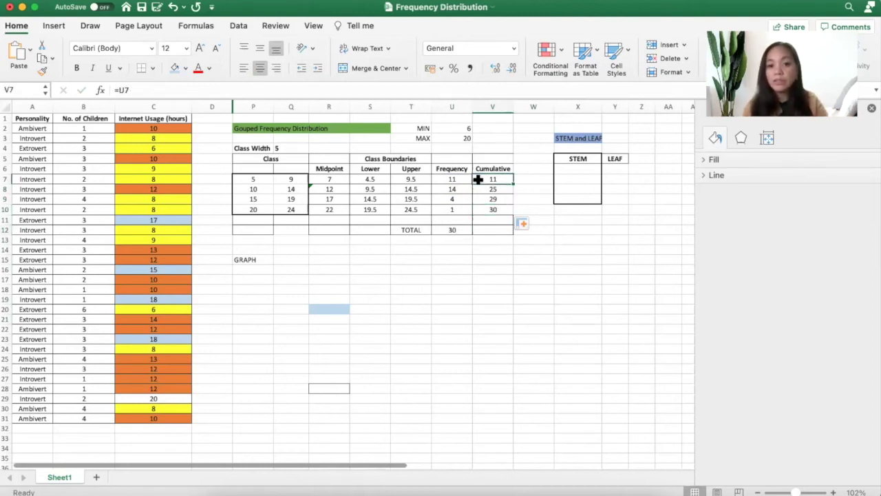
- Check each cumulative frequency in V7:V10 against the sum of the class frequencies up to that row in column U
key("Left")
left_click(506, 191)
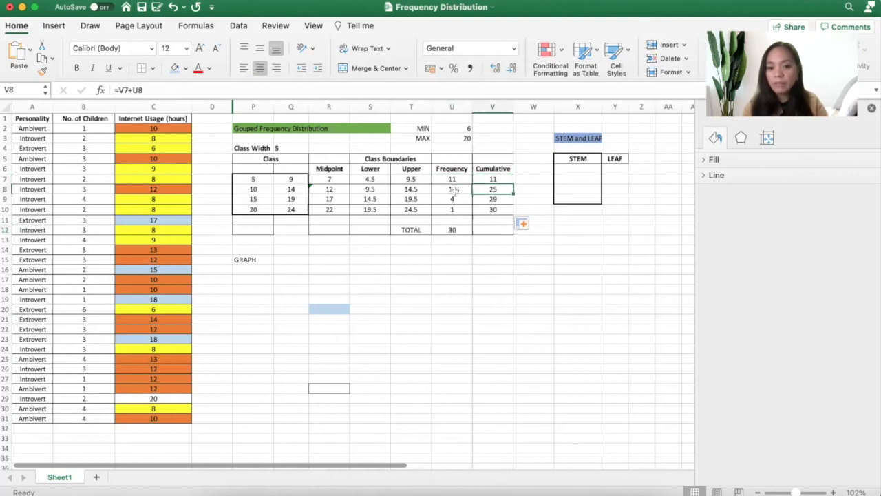
left_click_drag(455, 189, 454, 180)
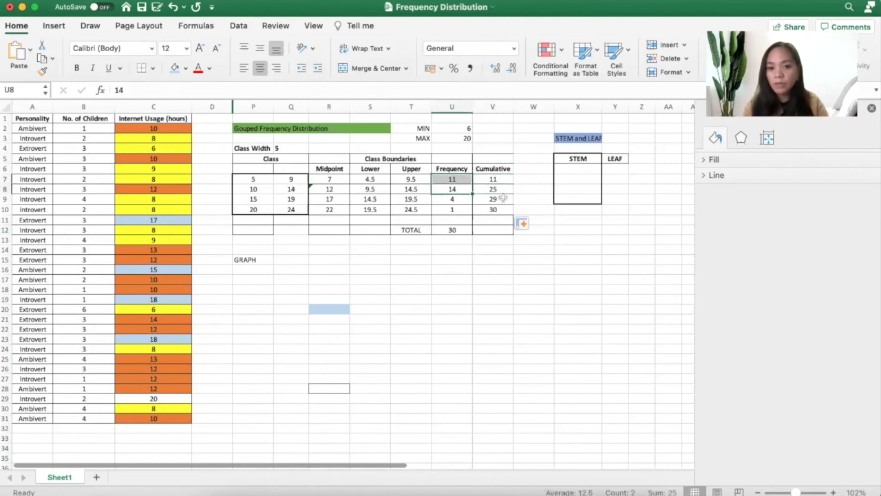
key("Down")
key("Right")
key("Left")
key("shift+Up")
key("shift+Up")
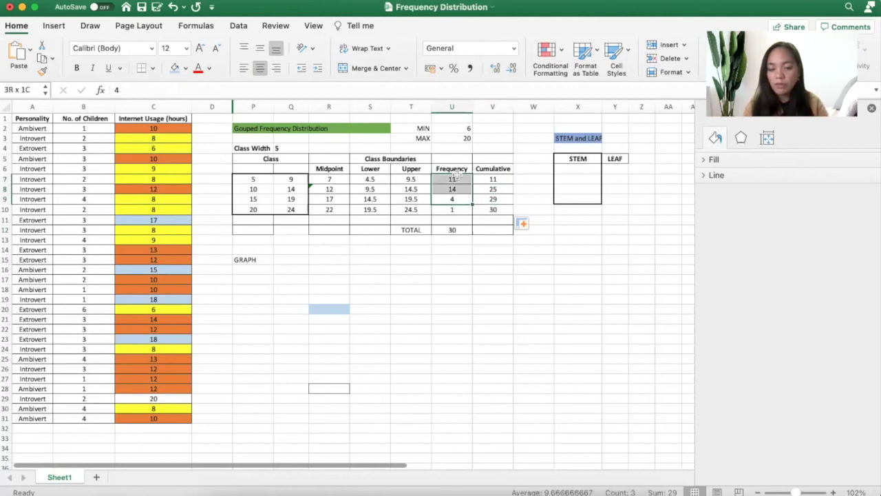
key("Down")
key("Right")
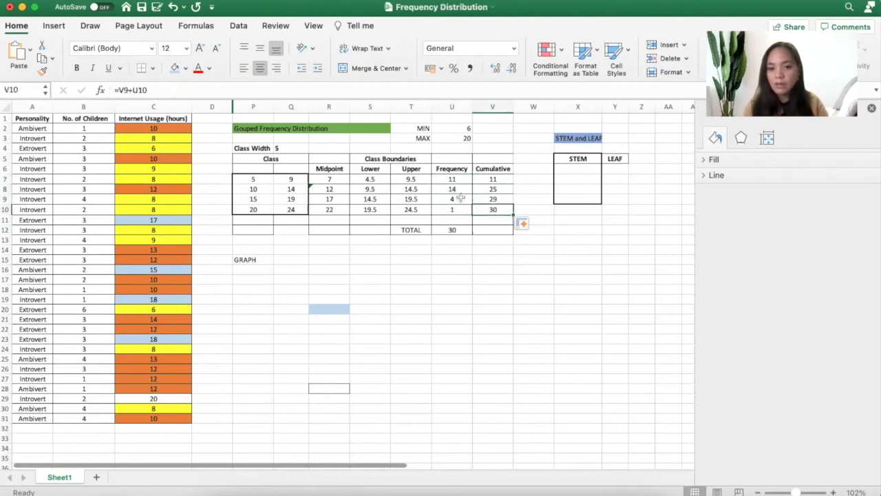
key("Left")
key("shift+Up")
key("shift+Up")
key("shift+Up")
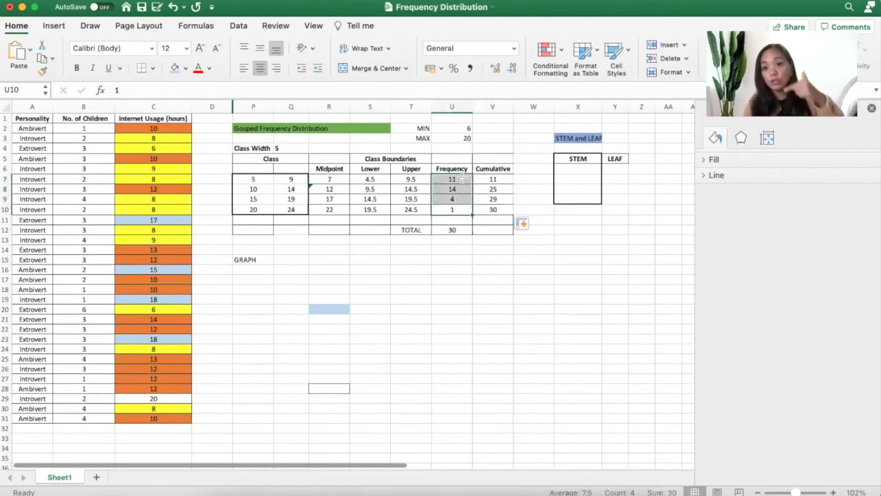
left_click(469, 351)
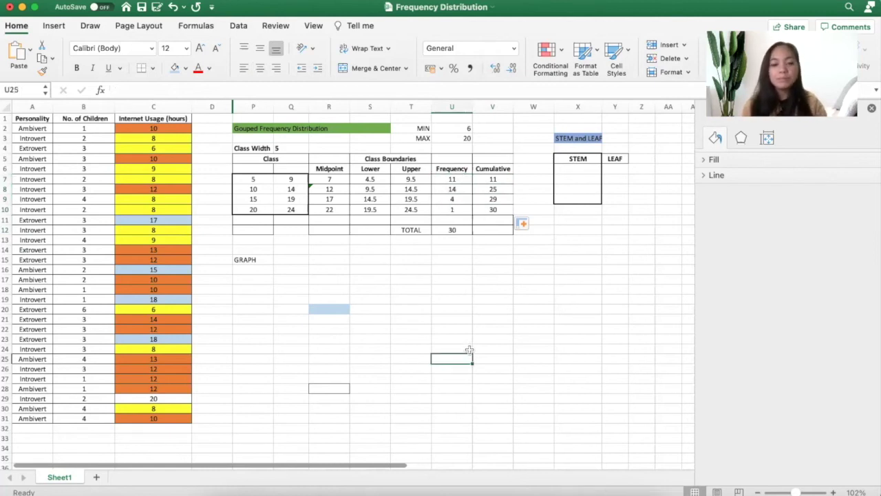
- Enter the bold heading HISTOGRAM in P16 beneath GRAPH and clear the light-blue fill from R20
scroll(469, 351, "down", 1)
left_click(369, 315)
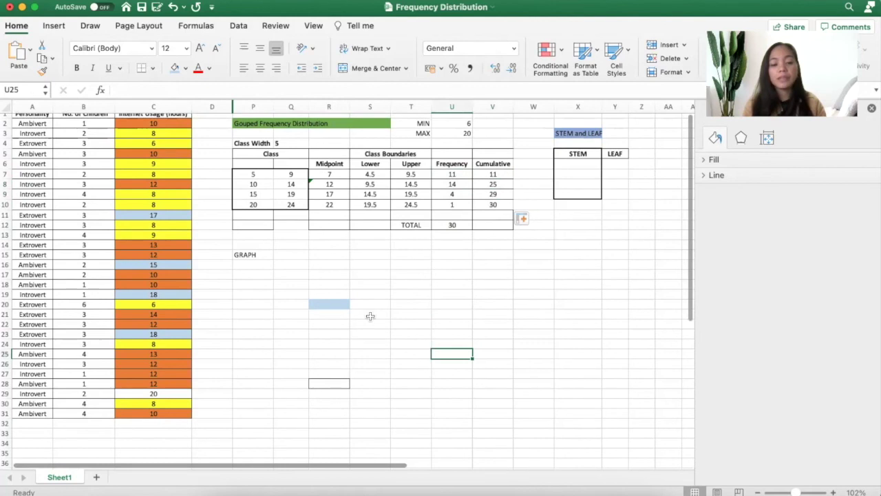
scroll(256, 266, "up", 1)
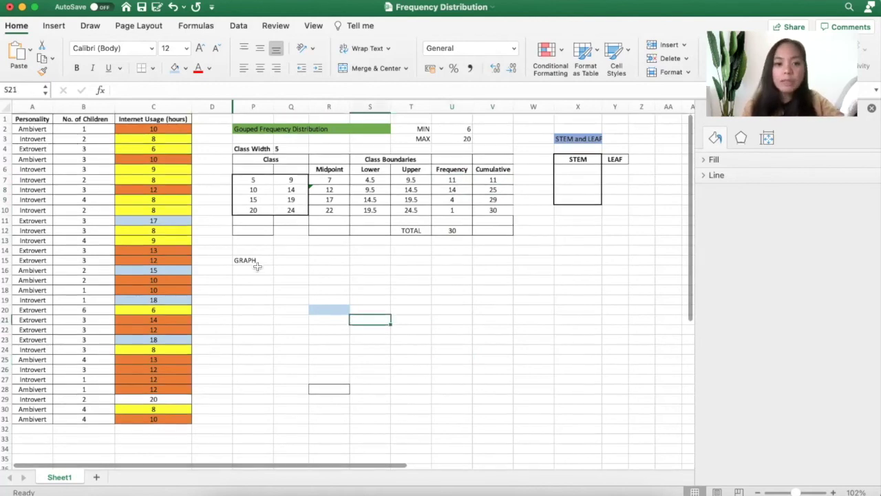
scroll(259, 268, "down", 1)
left_click(260, 269)
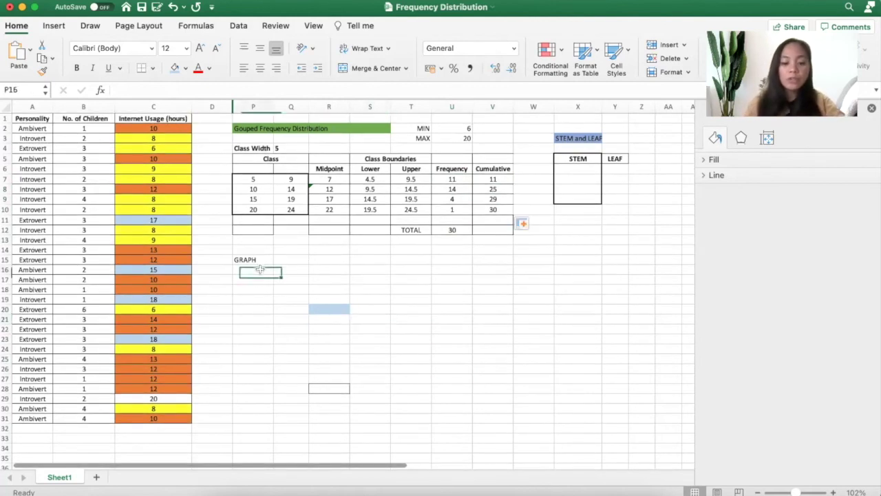
type("HIST")
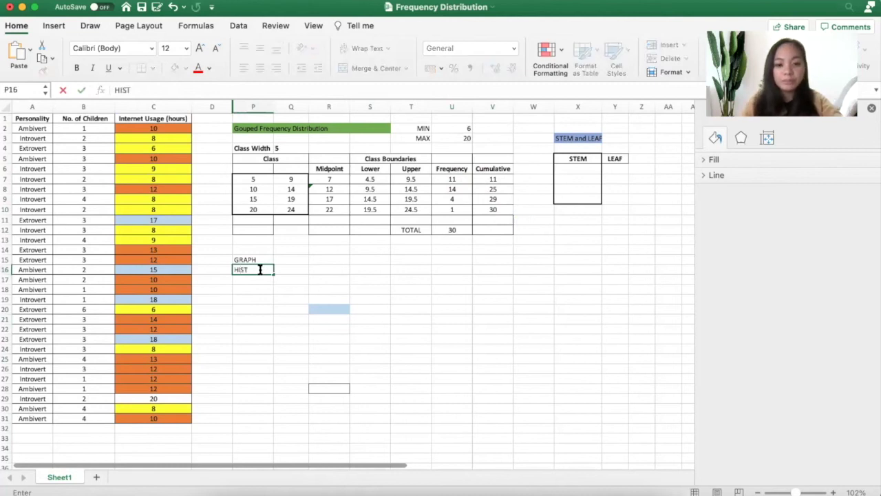
type("OGRAM")
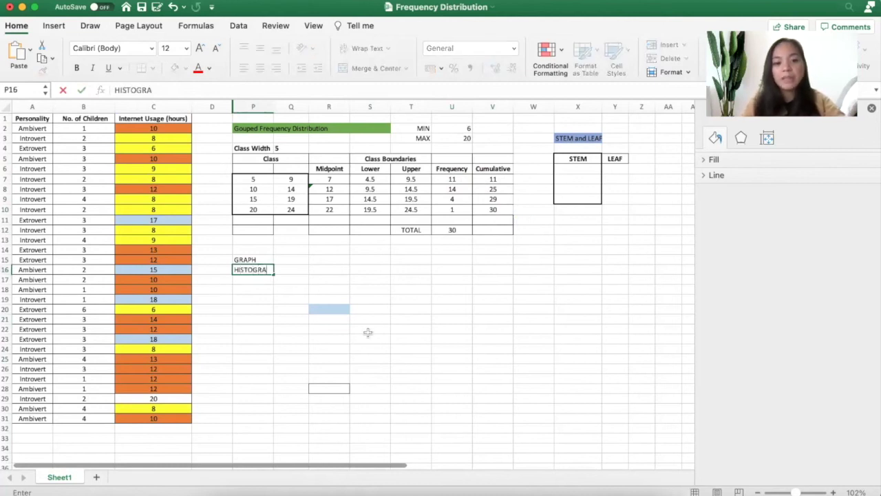
left_click(330, 310)
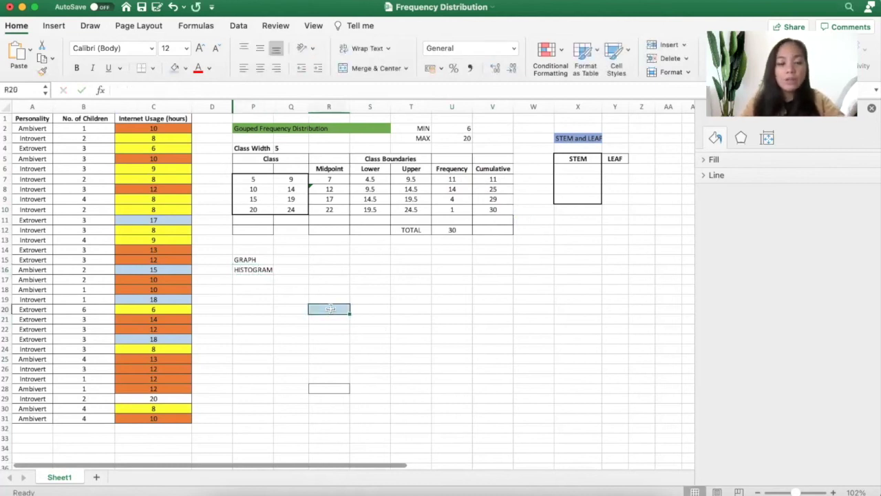
key("Down")
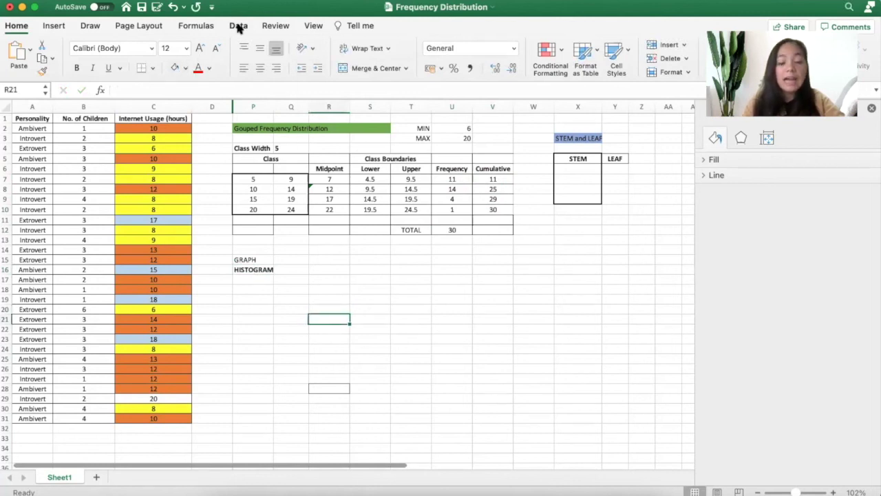
left_click(239, 26)
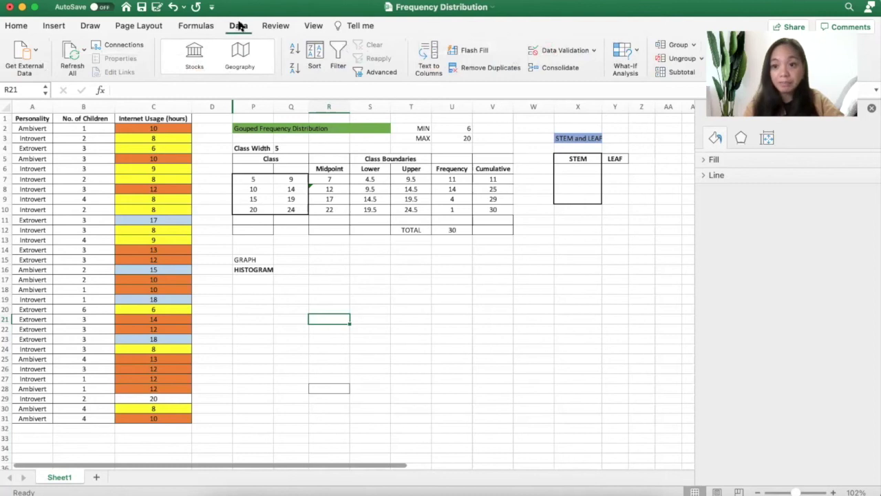
left_click(405, 378)
left_click(253, 289)
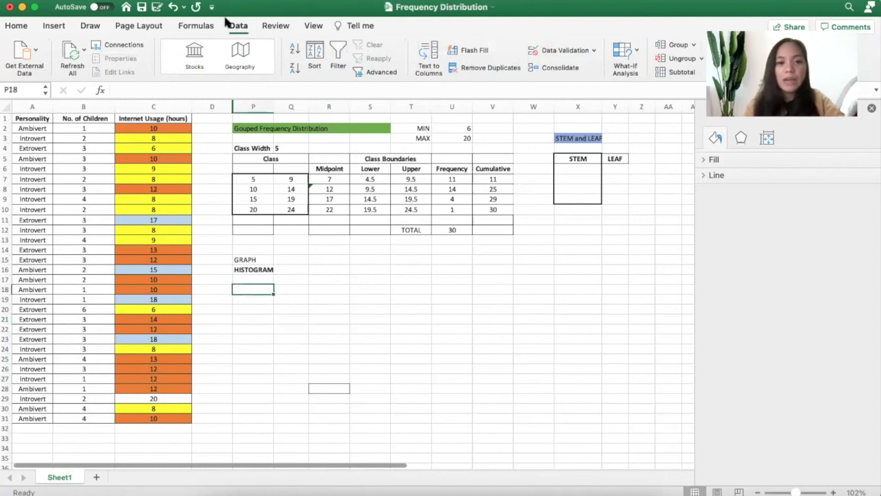
left_click(238, 25)
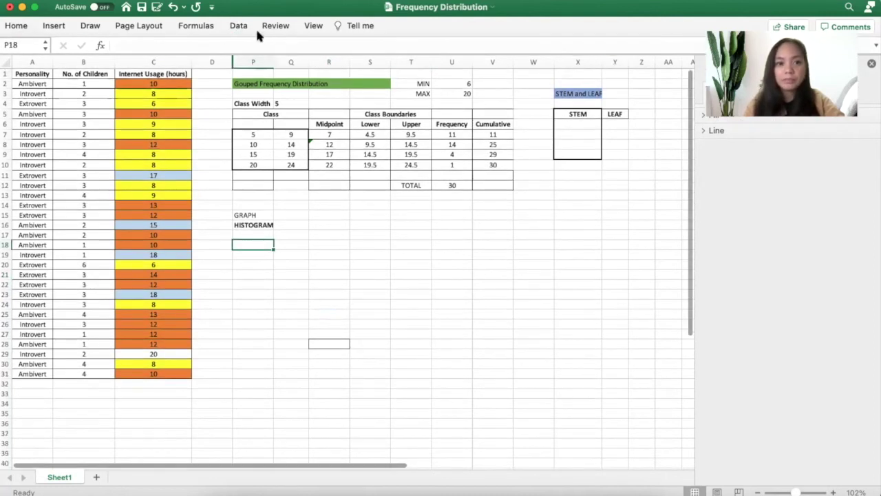
left_click(242, 25)
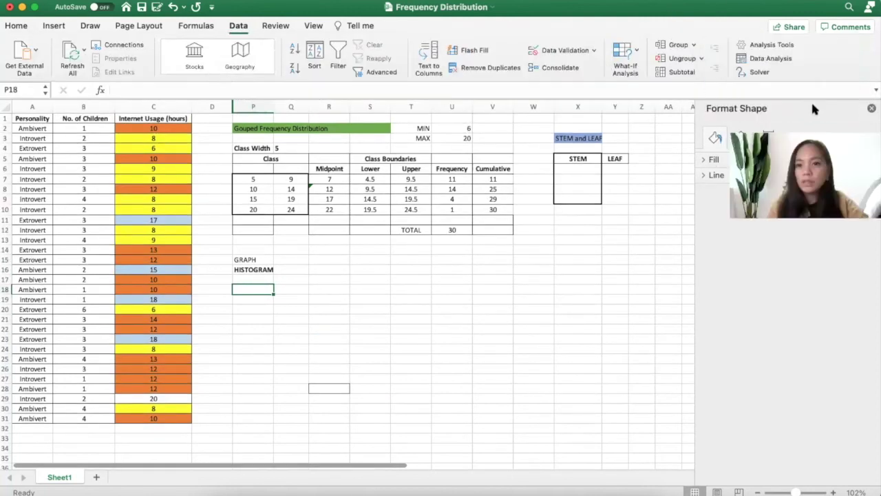
left_click(771, 58)
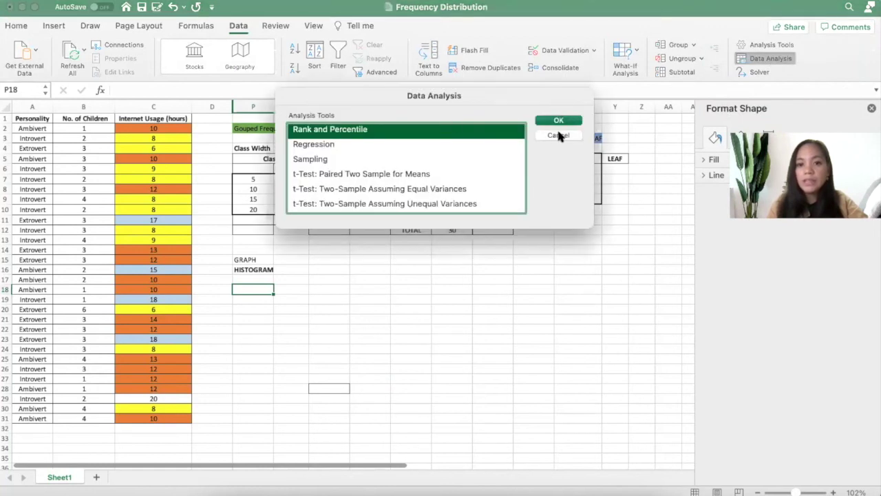
left_click(559, 135)
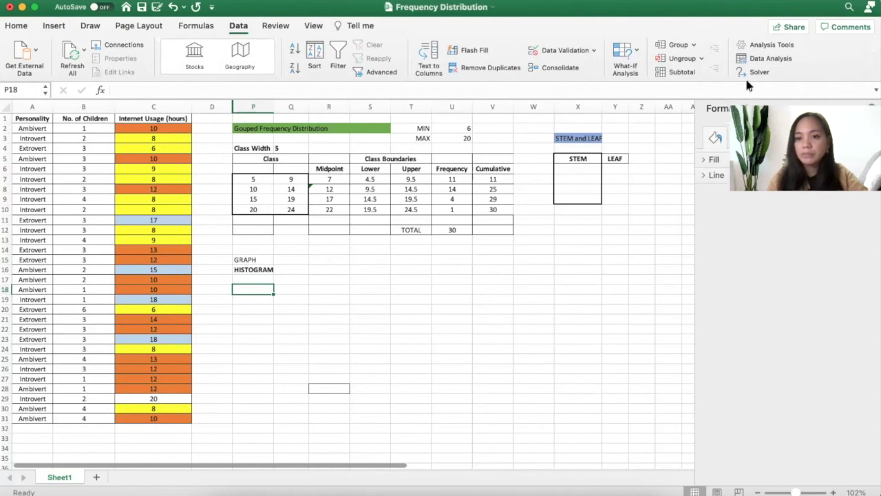
- Start the Histogram tool from the Data Analysis tools
left_click(772, 59)
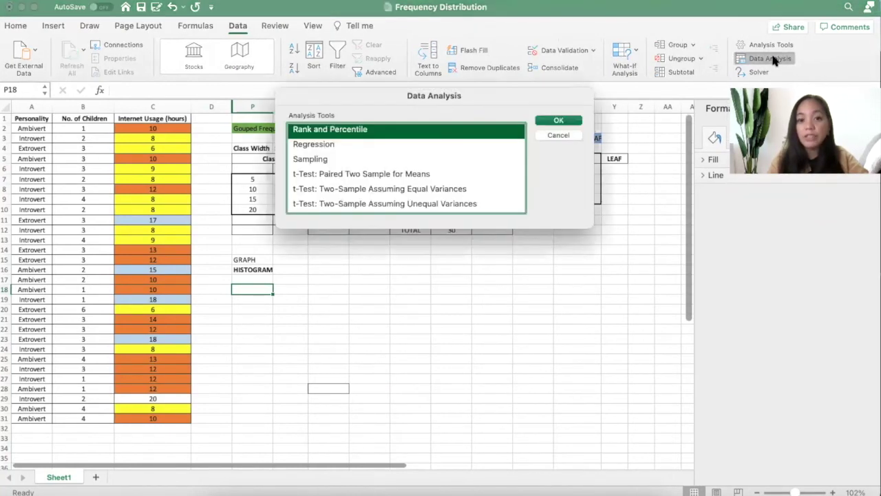
scroll(344, 157, "down", 3)
scroll(344, 157, "up", 10)
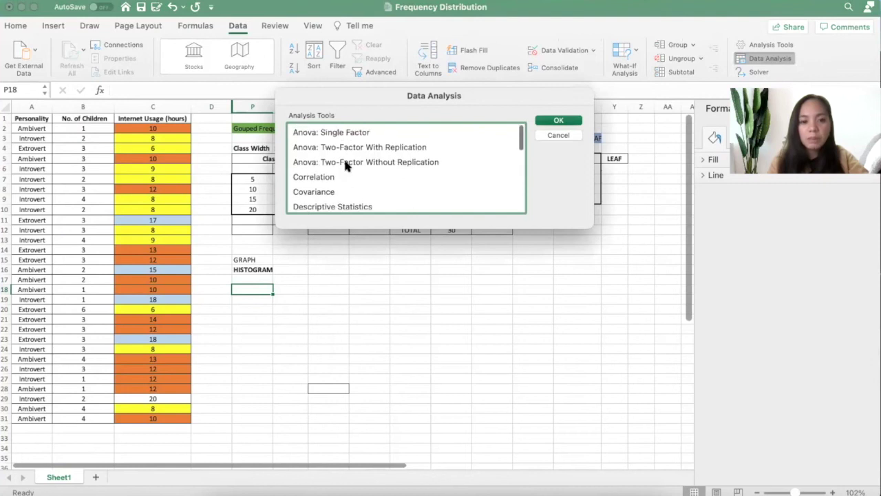
scroll(343, 157, "down", 3)
scroll(345, 163, "down", 4)
left_click(341, 141)
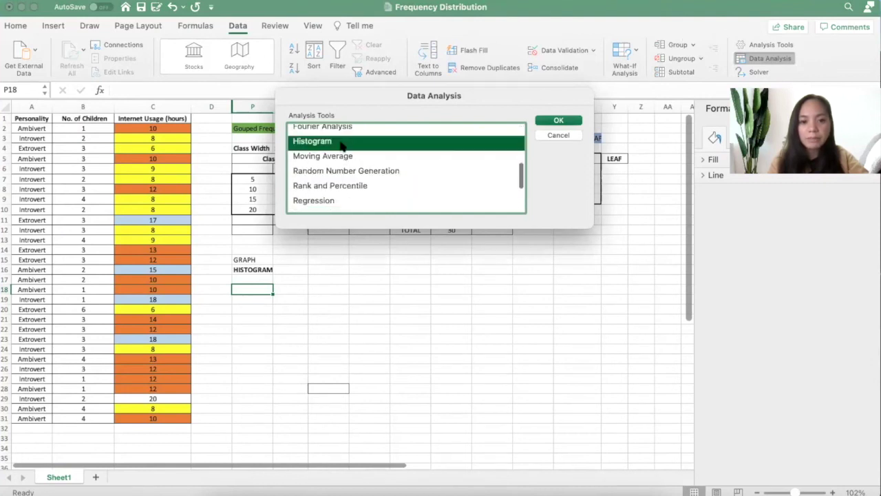
left_click(556, 120)
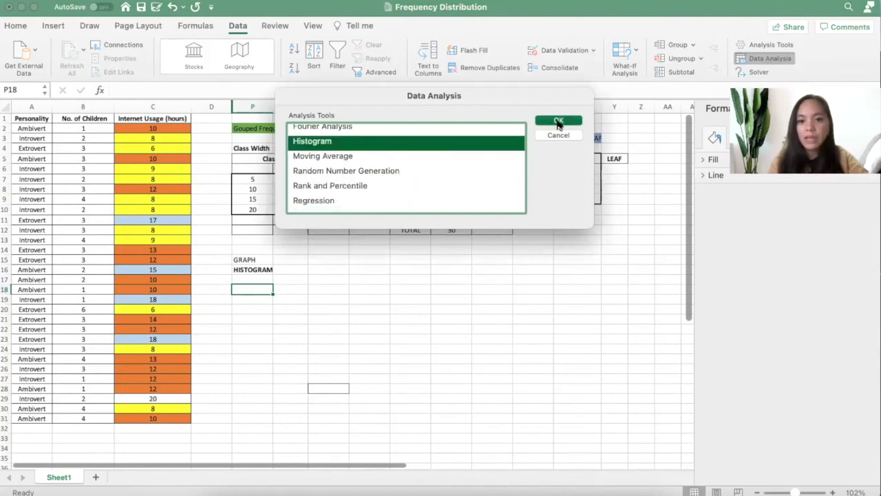
- Set the histogram's input range to the Internet Usage hours in C2:C31 and its bin range to the upper class limits in Q7:Q10
left_click_drag(499, 75, 559, 257)
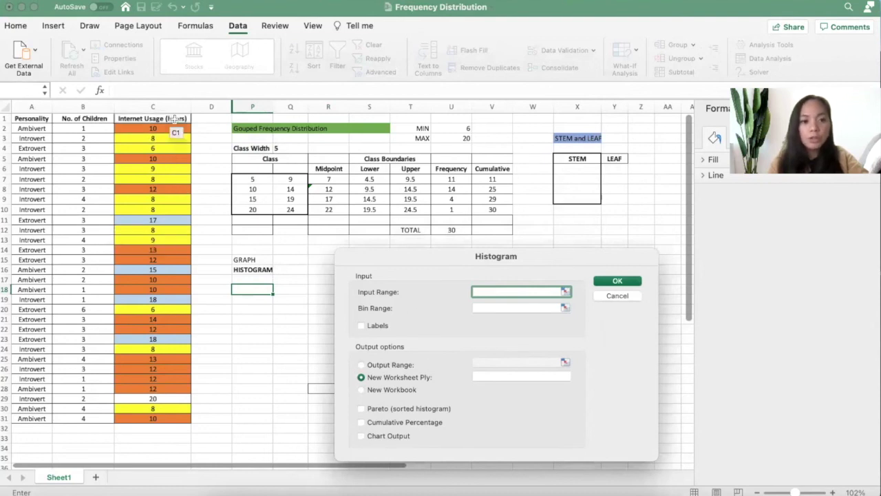
left_click_drag(176, 119, 165, 417)
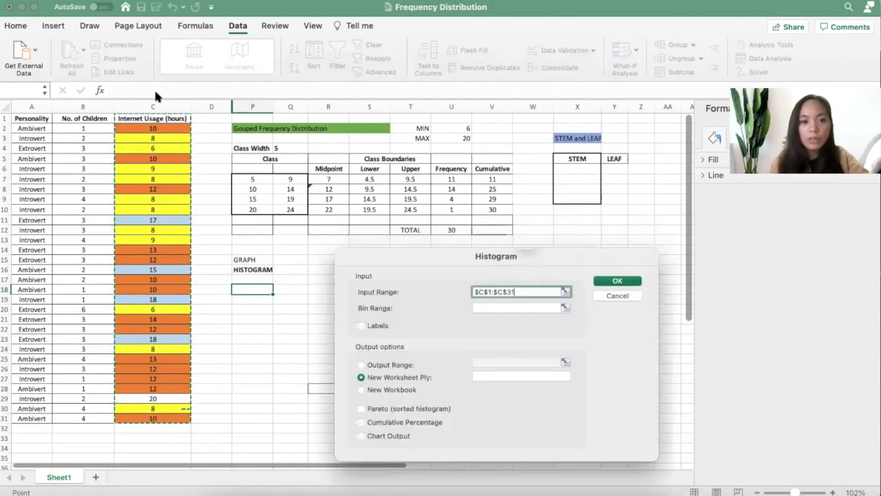
left_click(173, 128)
left_click_drag(169, 129, 157, 418)
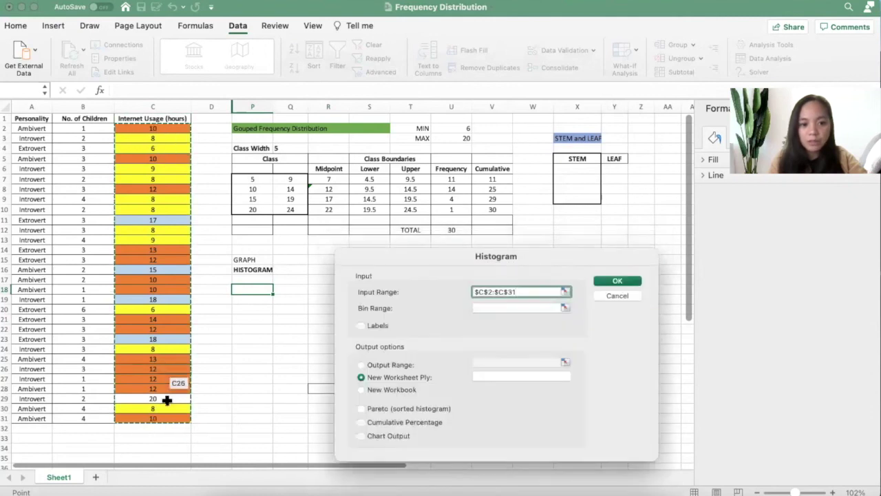
left_click(497, 307)
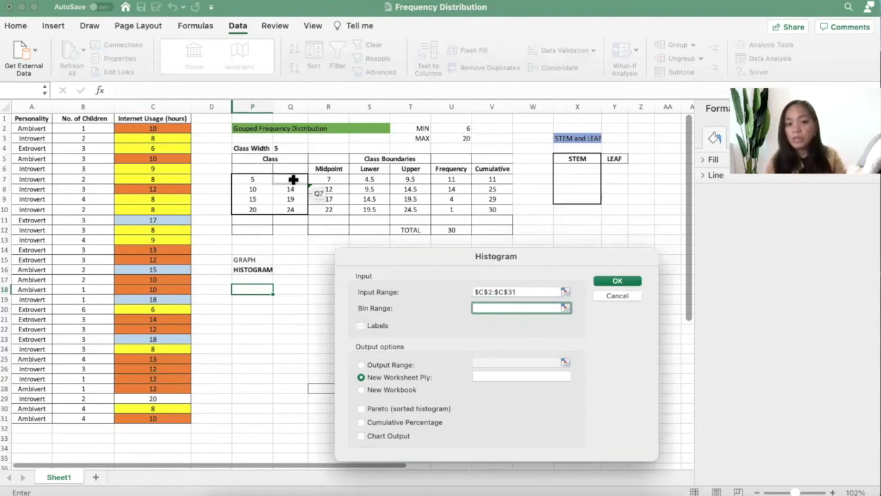
left_click_drag(290, 178, 294, 212)
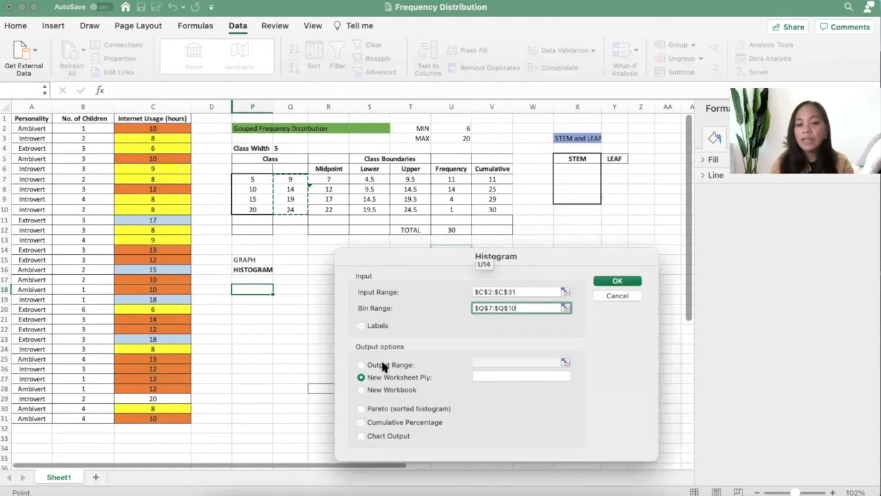
- Set the histogram's output range to P18, enable Chart Output, and generate the histogram
left_click_drag(503, 255, 421, 79)
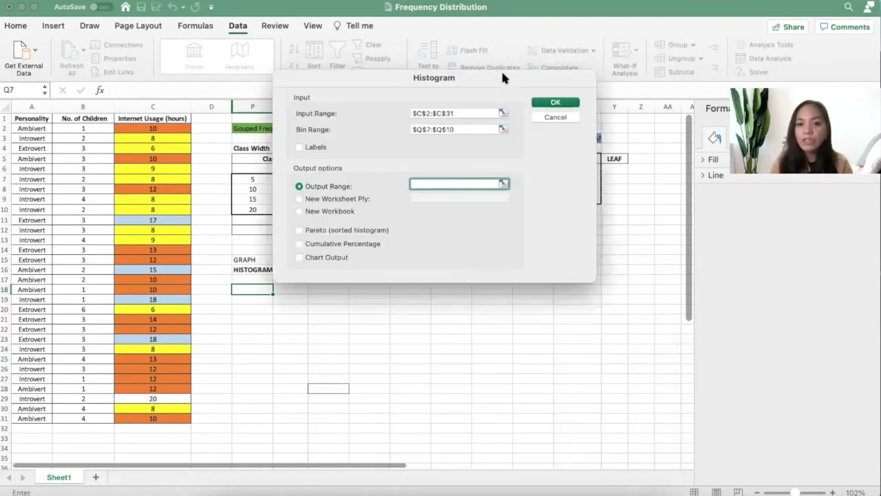
left_click_drag(502, 69, 627, 22)
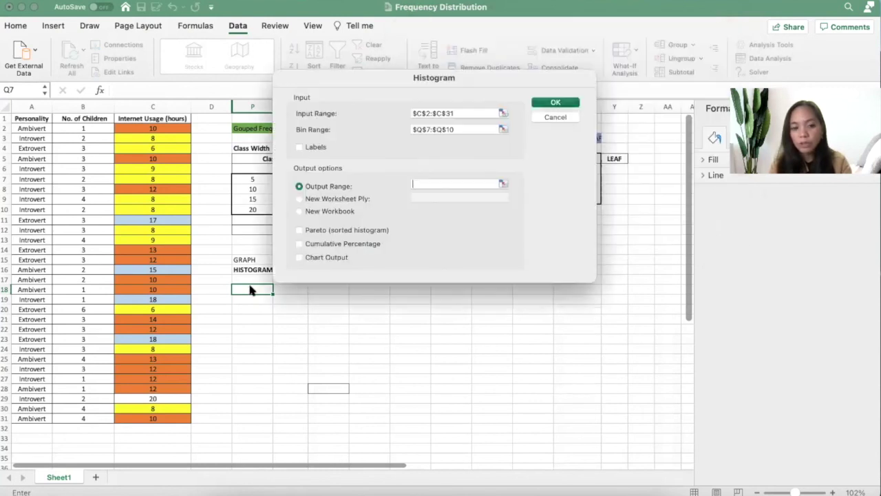
left_click(252, 289)
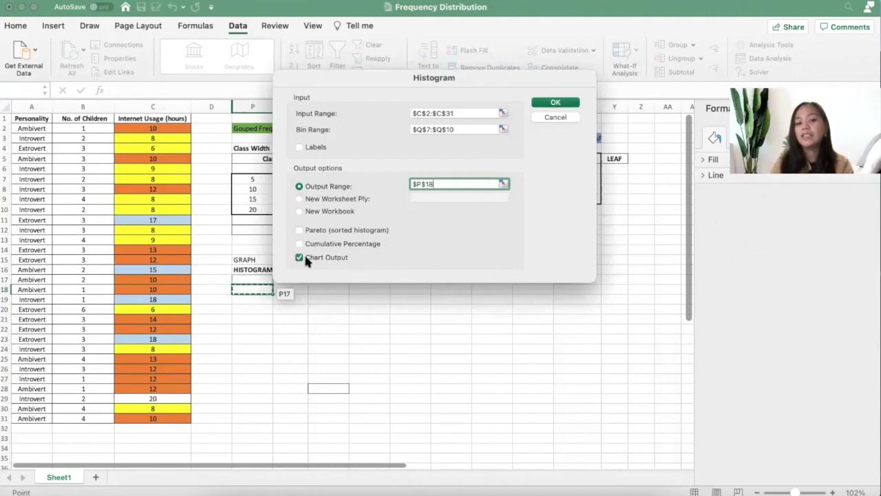
left_click(556, 103)
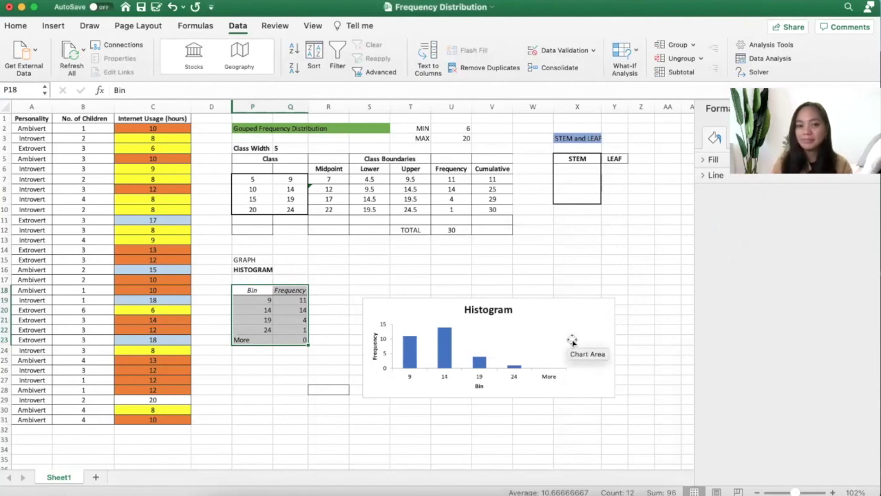
- Change the chart title to "Histogram of the Internet Usage"
left_click(511, 307)
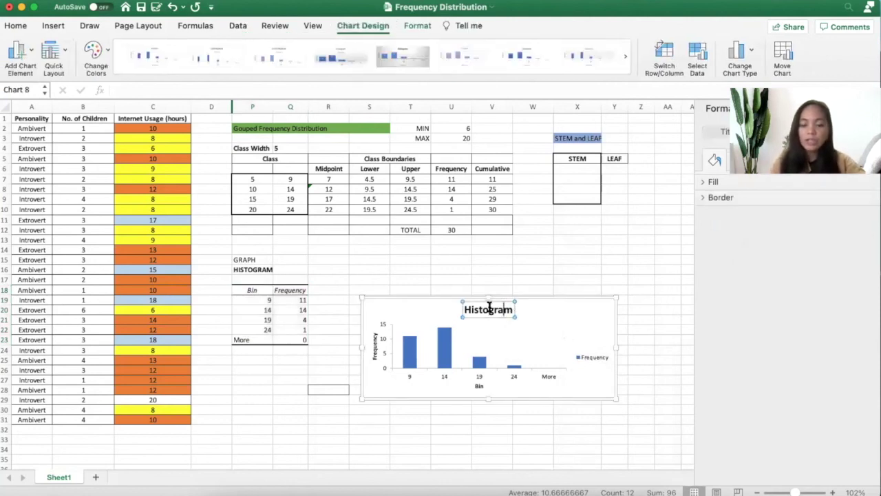
type("of")
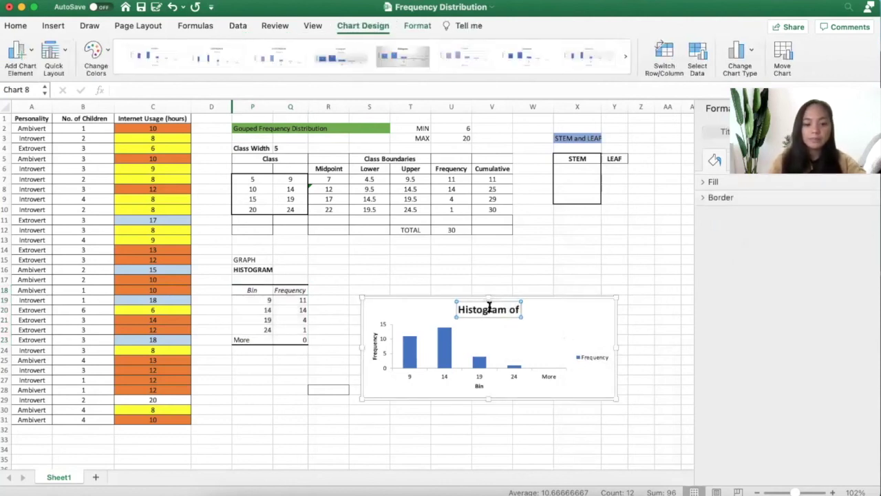
type(" the Internet Usage")
left_click(492, 419)
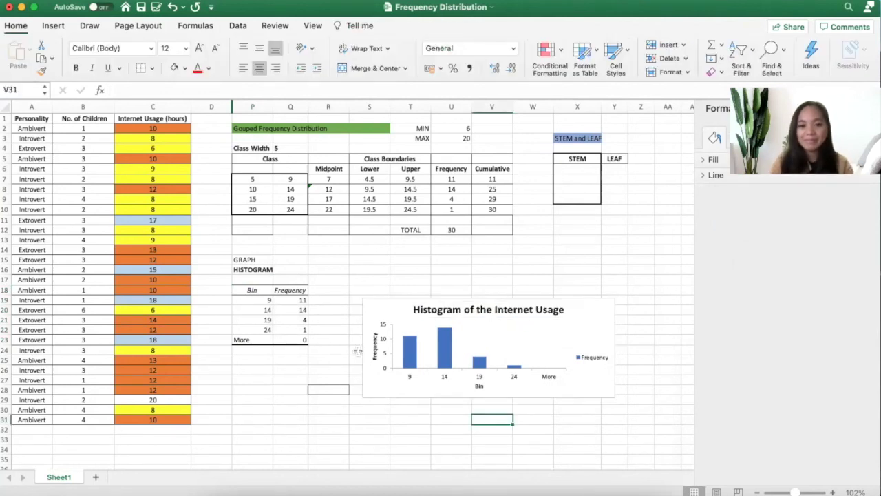
- Compare the histogram's bin frequency table with the Frequency column of the grouped distribution
left_click_drag(250, 304, 300, 332)
left_click_drag(453, 173, 454, 220)
left_click_drag(297, 292, 297, 337)
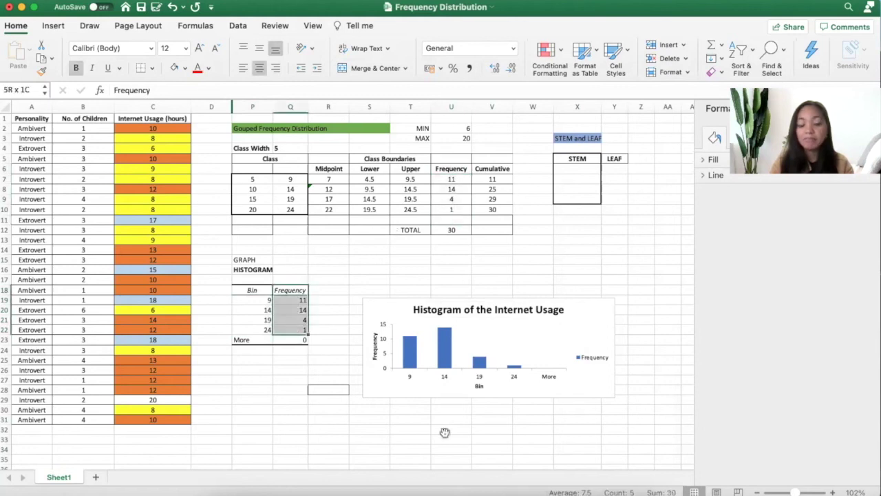
left_click(444, 432)
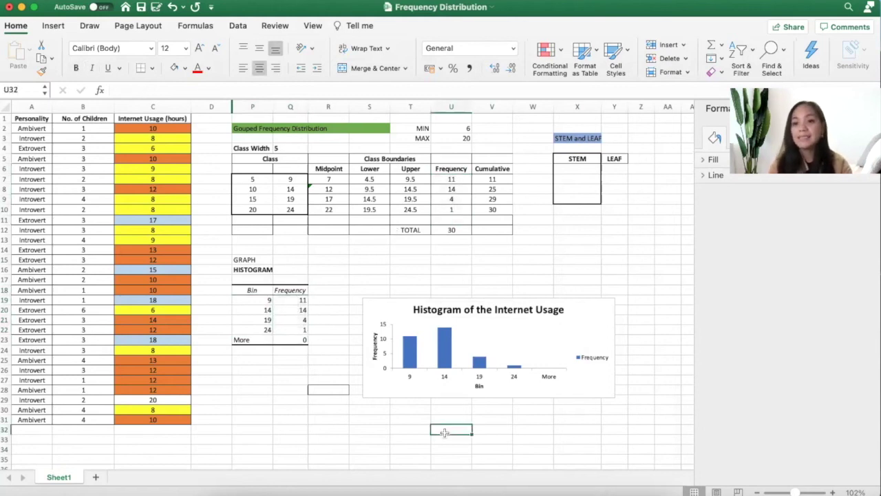